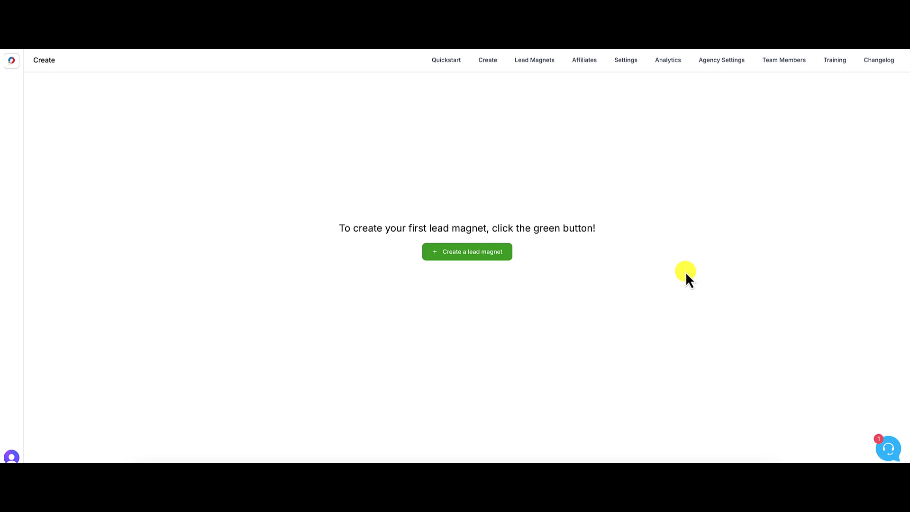
Start a new lead magnet named "Lead Magnets for Beginners" with the 5-Point Listicle template.
click(480, 253)
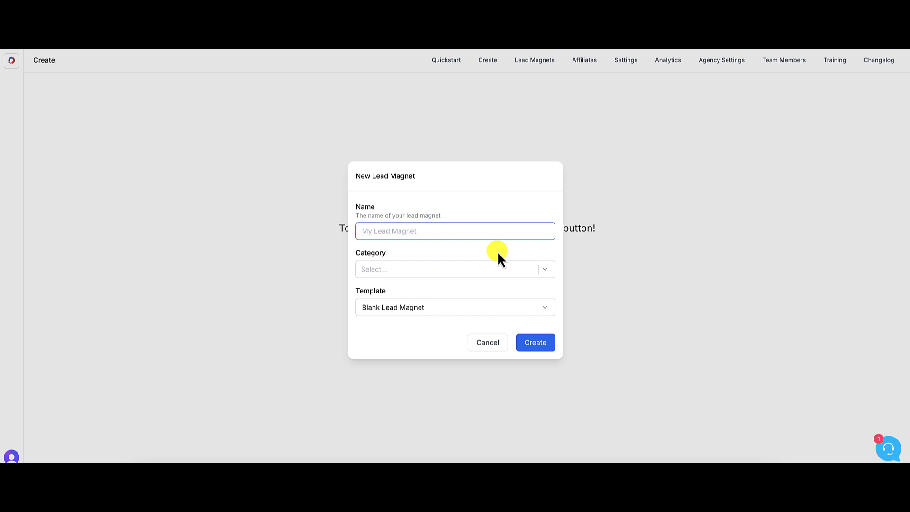
text(Lead Magnets for Beginners)
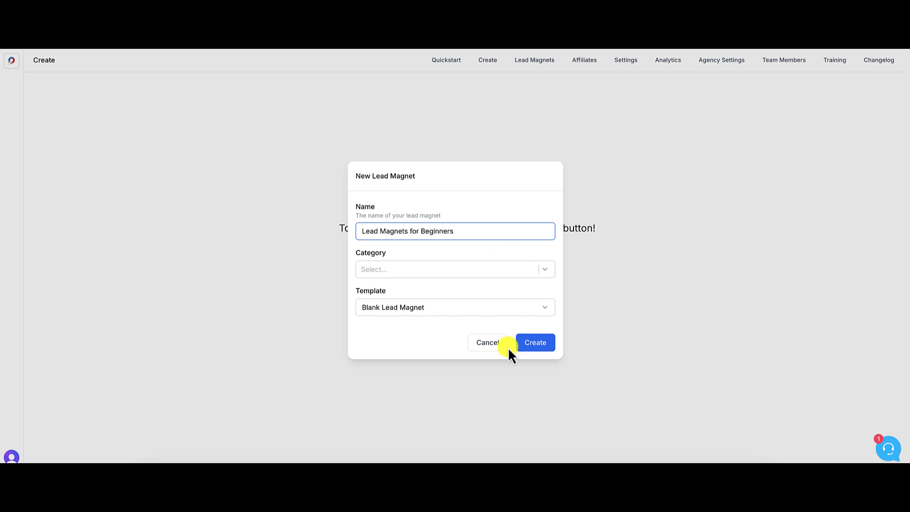
click(429, 315)
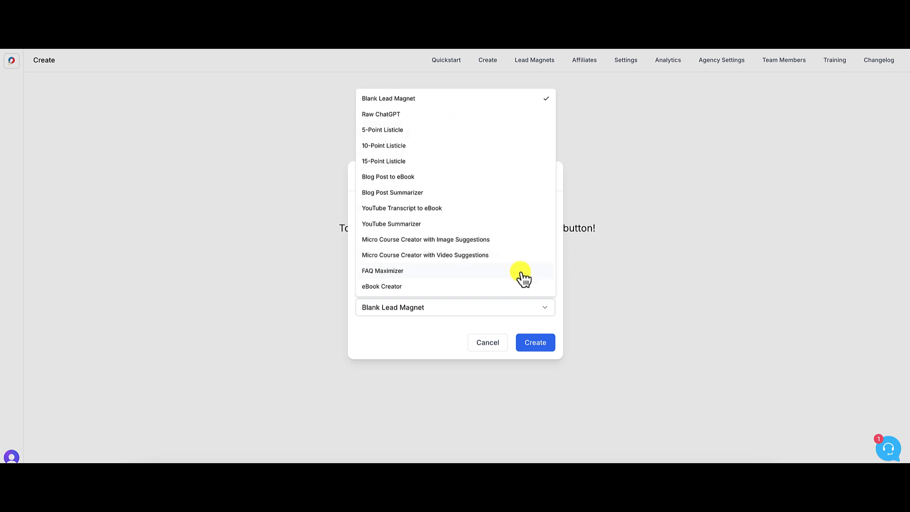
click(382, 130)
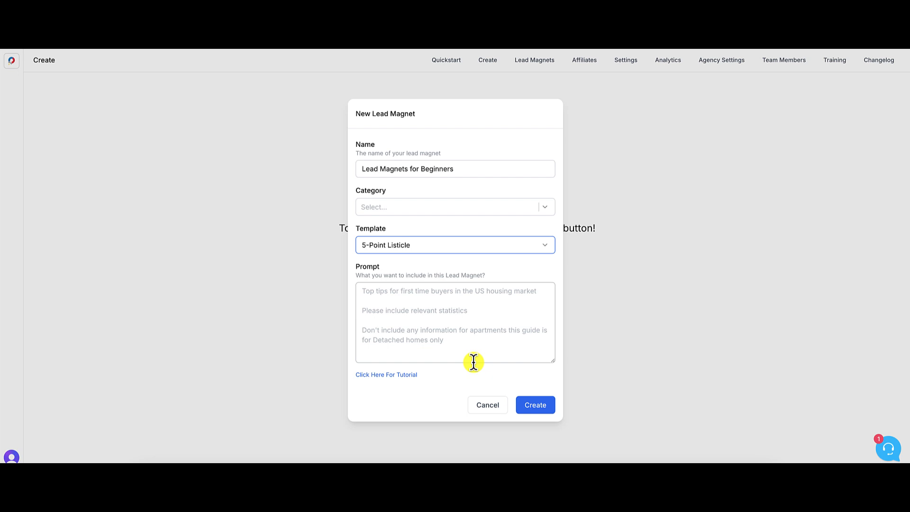
Prompt for a friendly, jargon-free 5-point beginner listicle on why lead magnets are essential for email marketing, with keyword 'lead magnets for beginners', and create it.
click(432, 311)
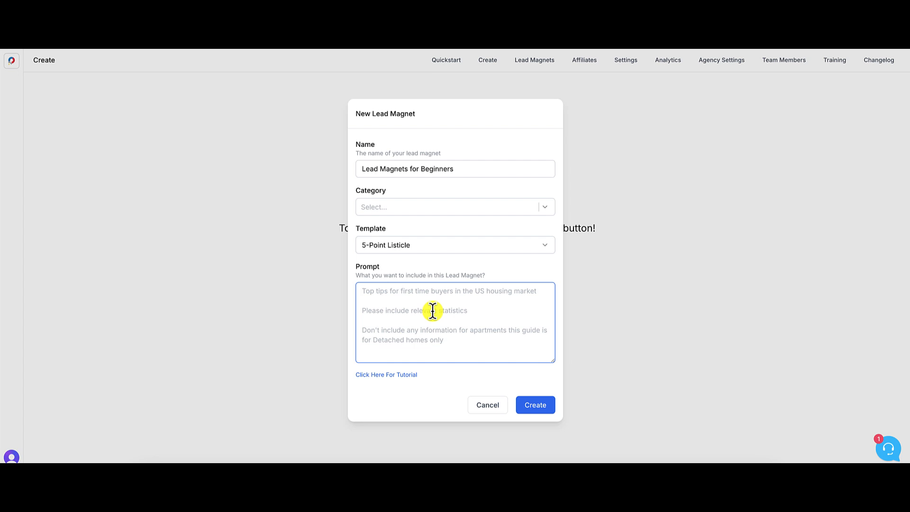
text(Write a 5-point listicle for beginners about why lead magnets are essential for email marketing. Use a friendly tone, avoid technical jargon, and include the keyword 'lead magnets for beginners.')
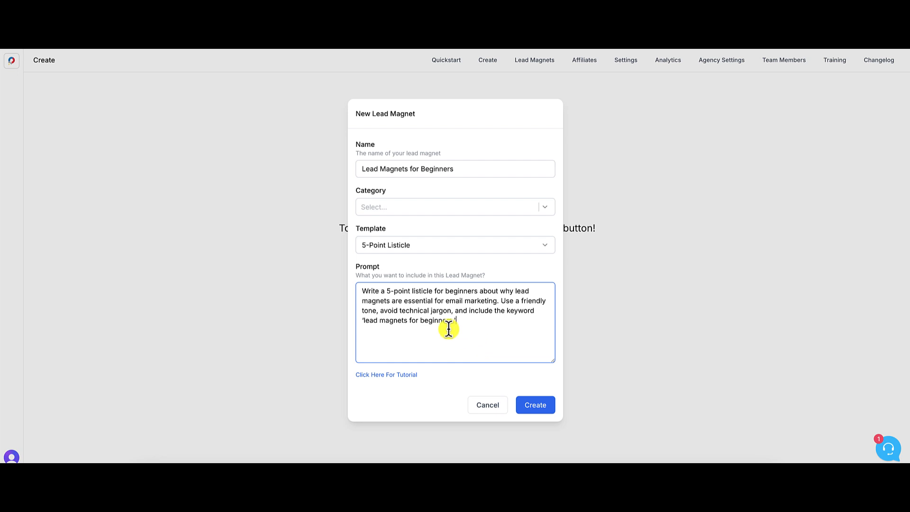
click(534, 407)
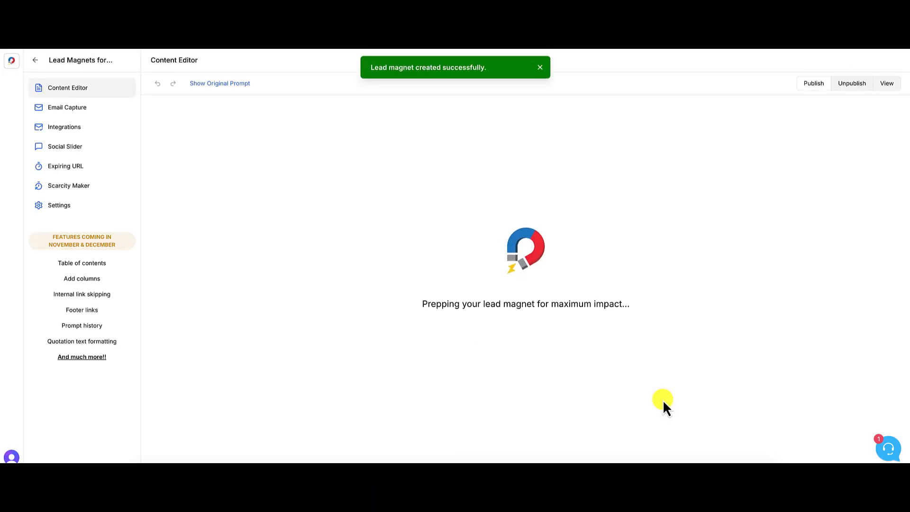
click(540, 67)
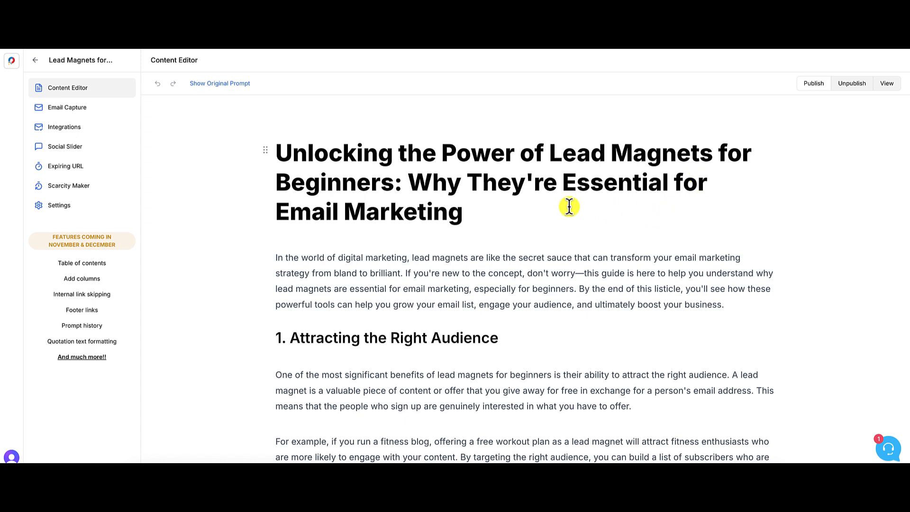
Split the introduction into three paragraphs, breaking before "If you're new to the concept" and before "By the end of this listicle".
scroll(624, 232, down, 1)
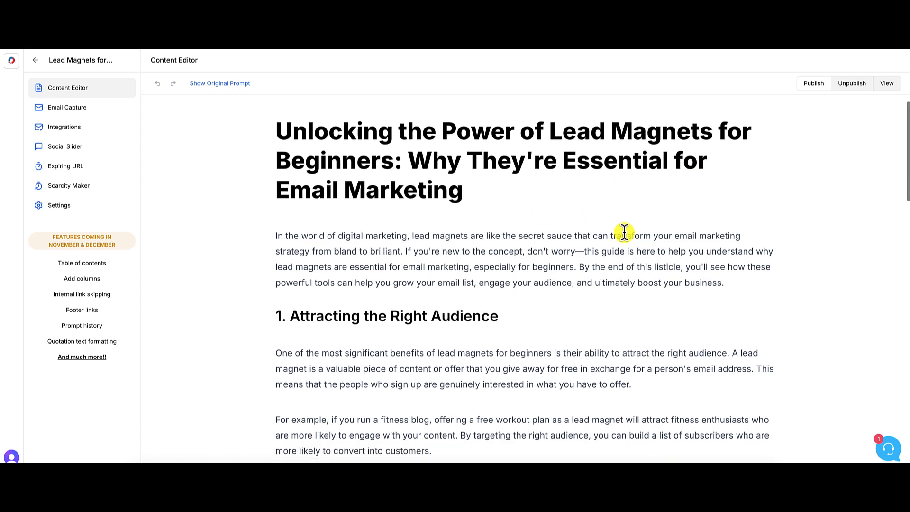
scroll(624, 233, down, 3)
scroll(625, 232, down, 12)
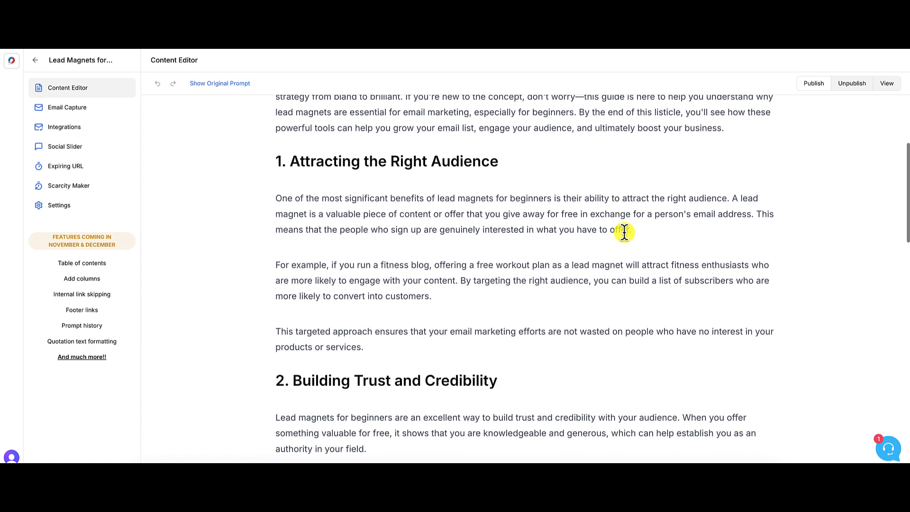
scroll(624, 232, down, 7)
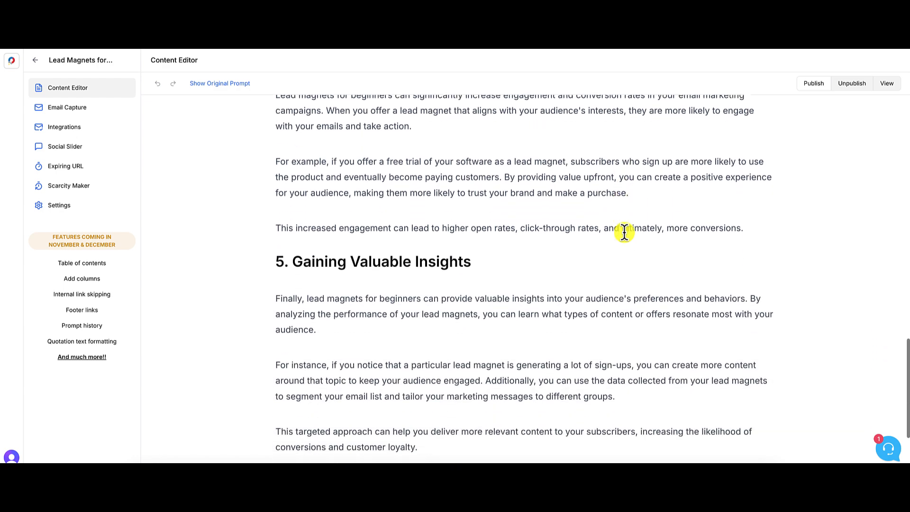
scroll(625, 233, up, 20)
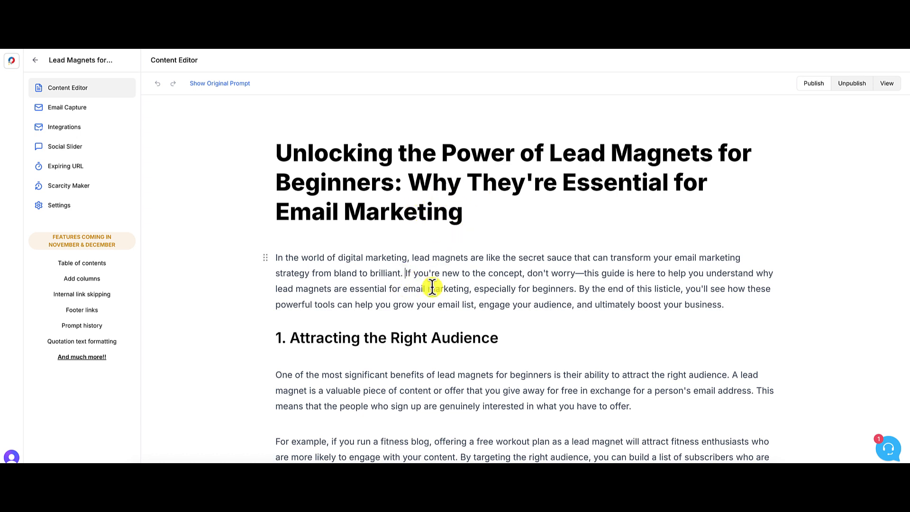
key(Return)
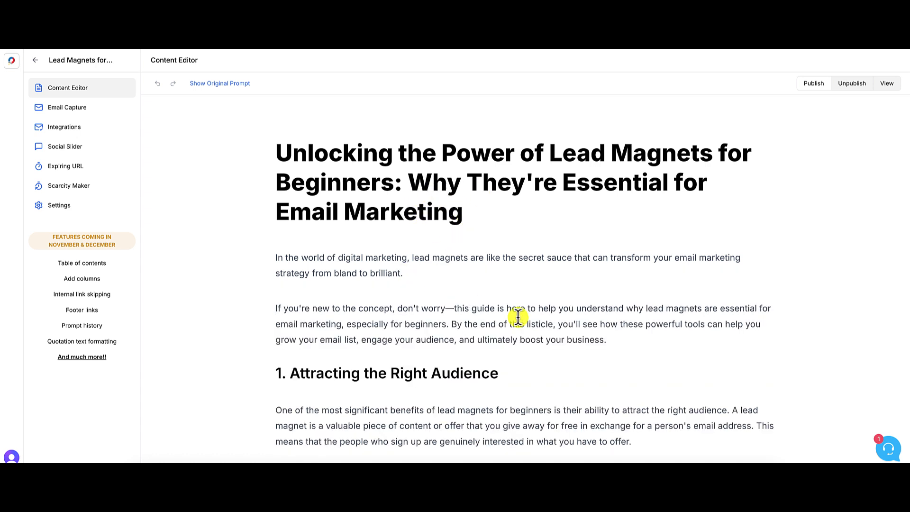
click(453, 326)
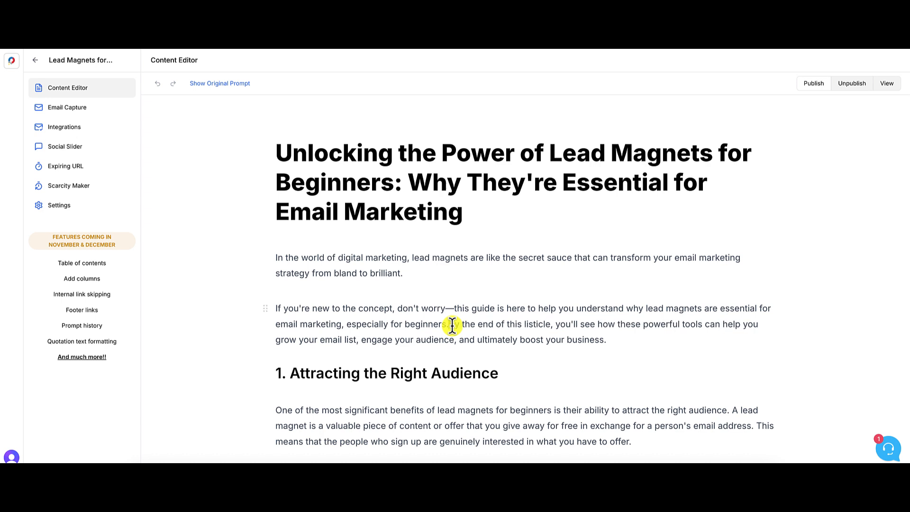
key(Return)
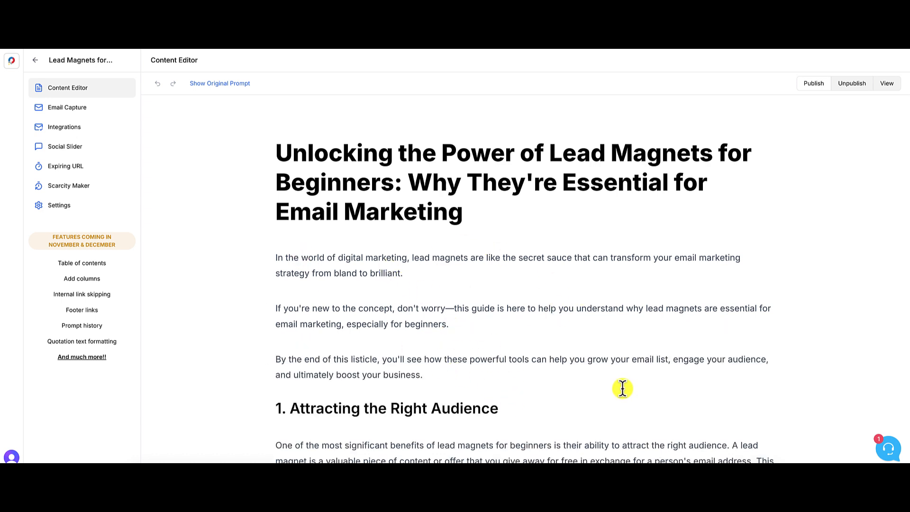
Split the first paragraph under "1. Attracting the Right Audience" into three, one sentence each.
scroll(580, 298, down, 2)
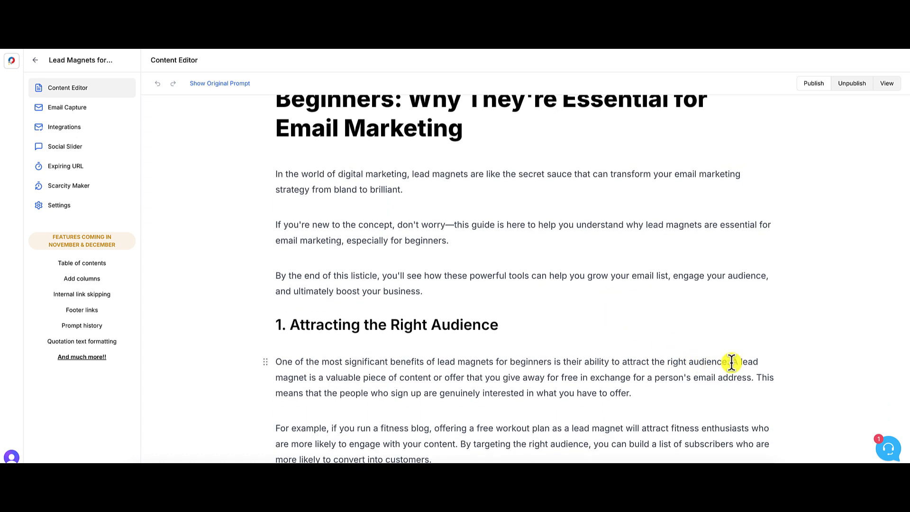
click(733, 362)
key(Return)
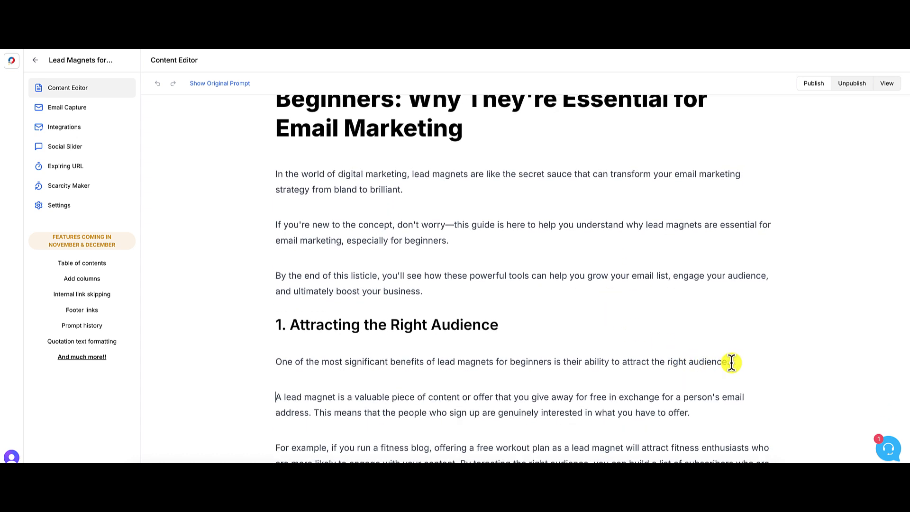
click(314, 412)
key(Return)
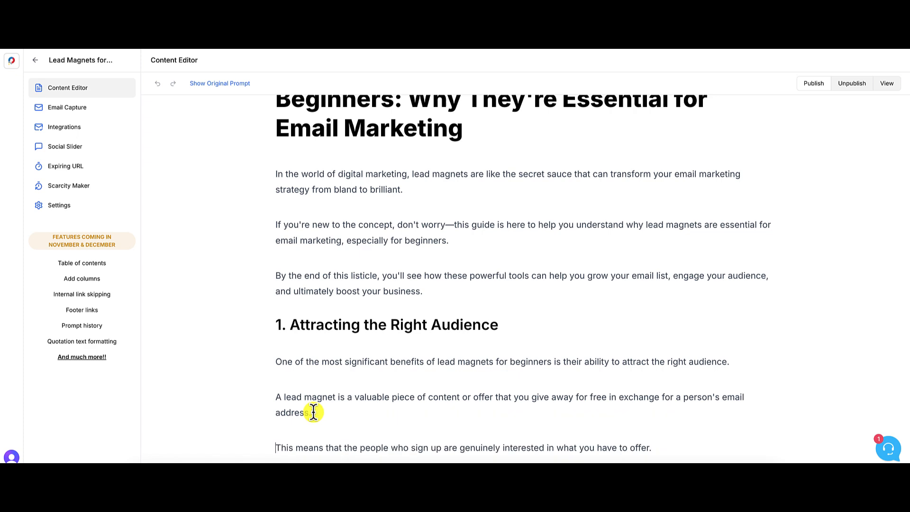
Examine the remaining sections and the formatting options offered for the title and first introduction paragraph, including the text styles.
scroll(314, 412, down, 6)
scroll(314, 412, down, 10)
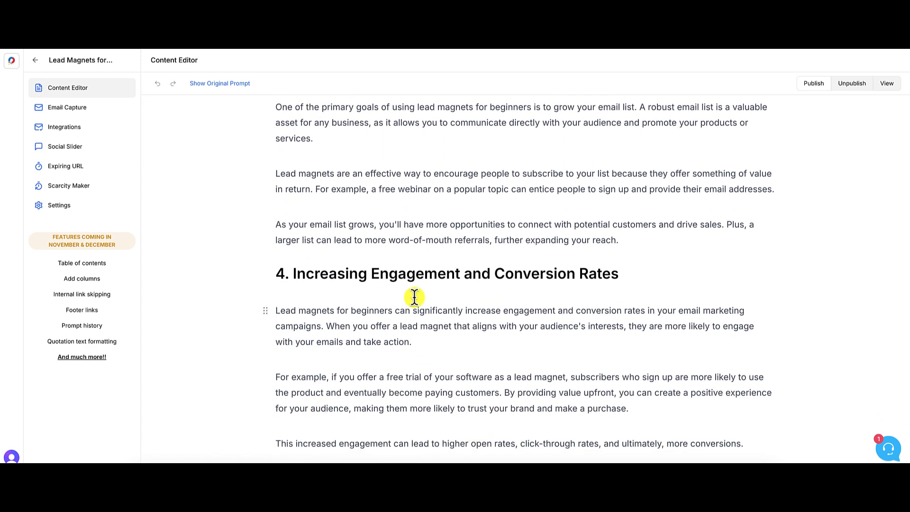
scroll(414, 297, up, 6)
scroll(414, 298, up, 11)
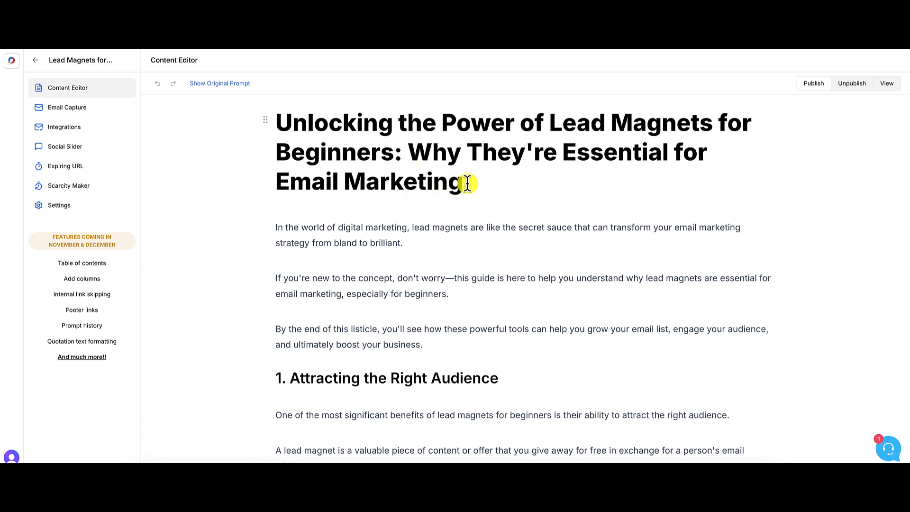
drag(462, 183, 283, 128)
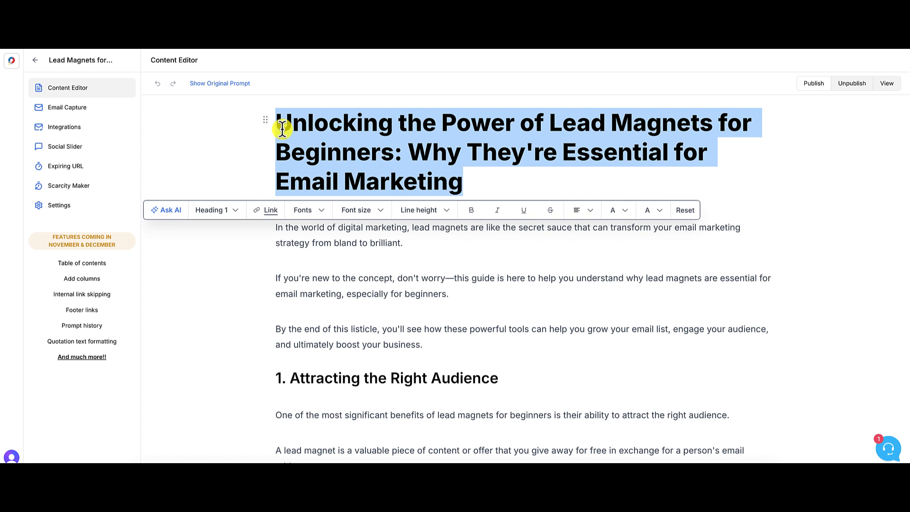
click(515, 264)
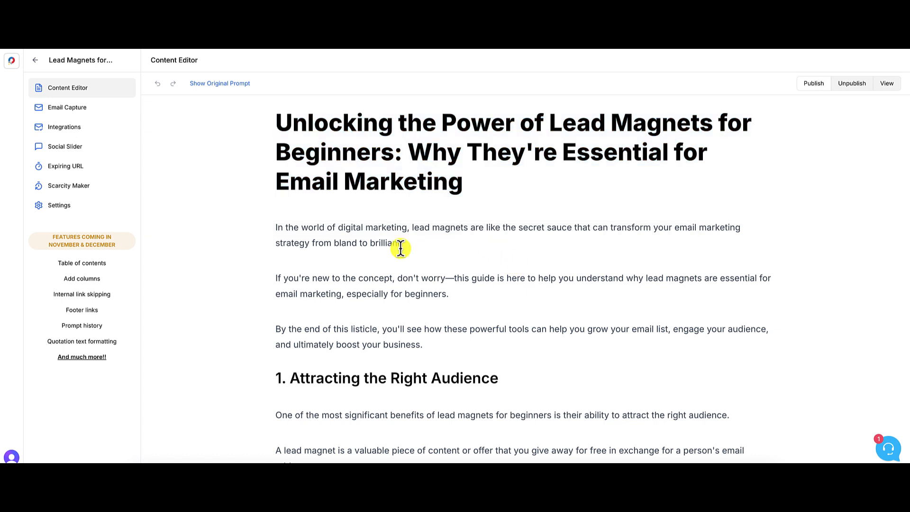
drag(404, 243, 273, 236)
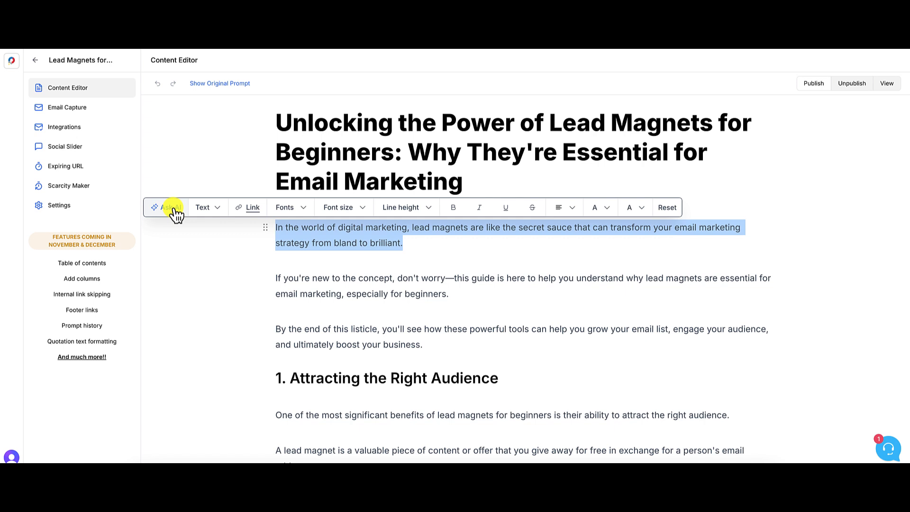
click(218, 209)
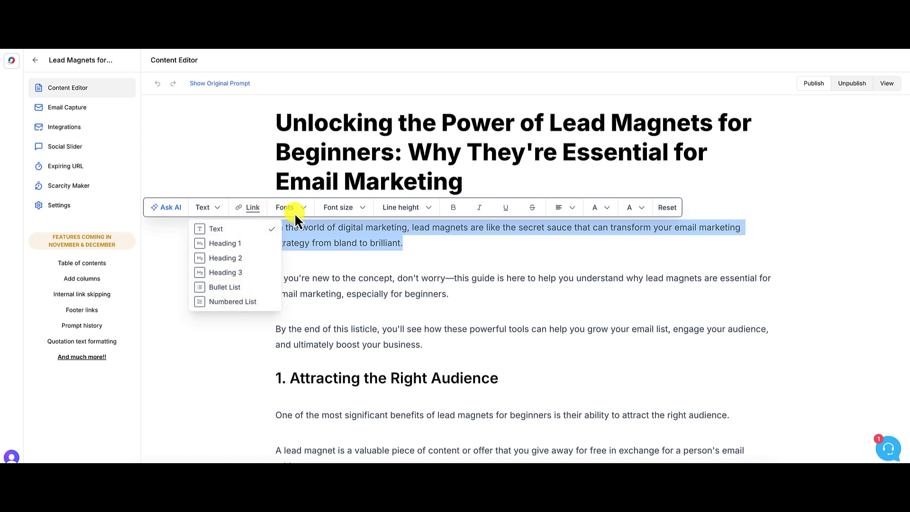
click(365, 242)
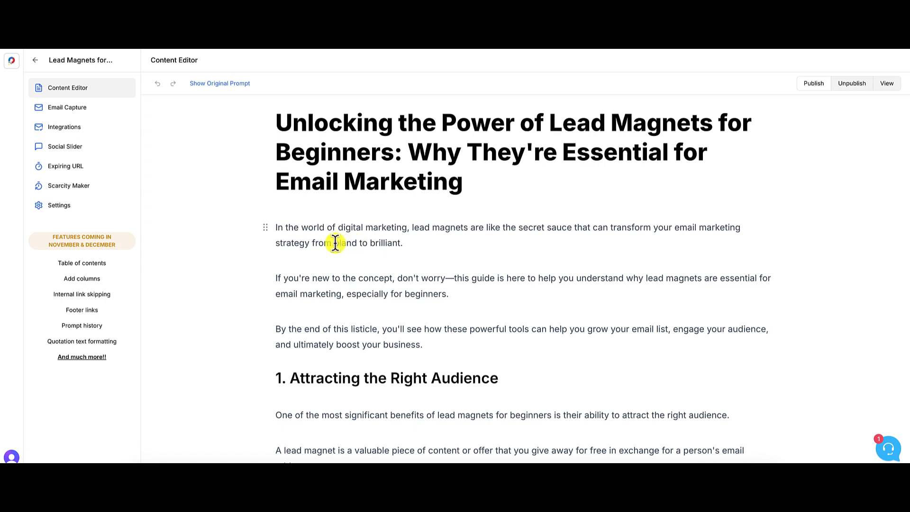
drag(340, 244, 402, 243)
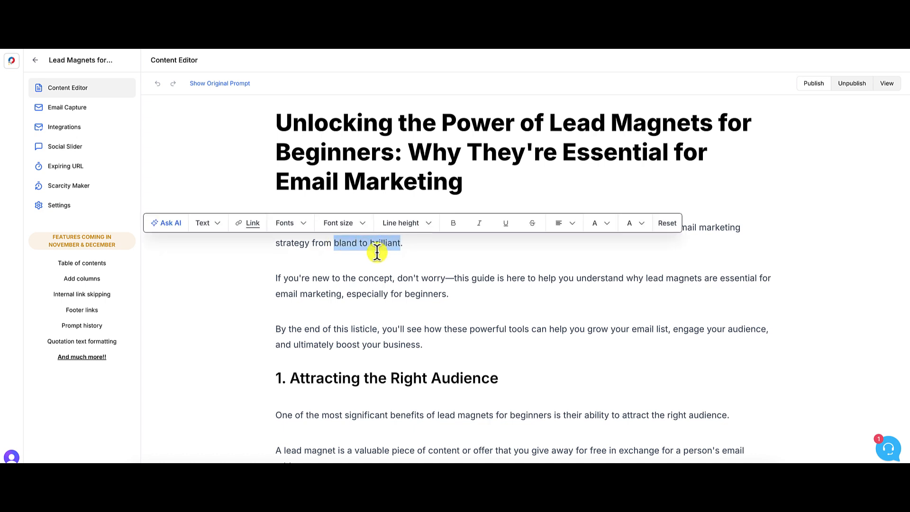
click(246, 223)
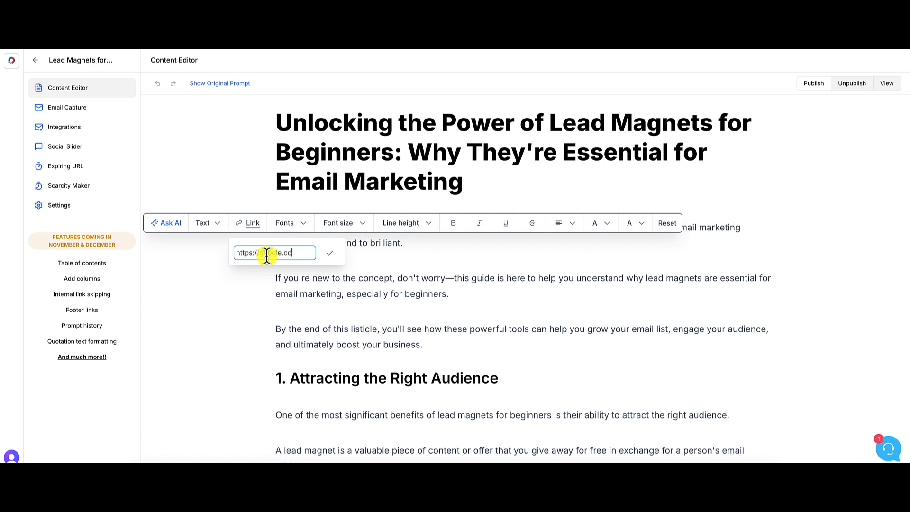
click(329, 253)
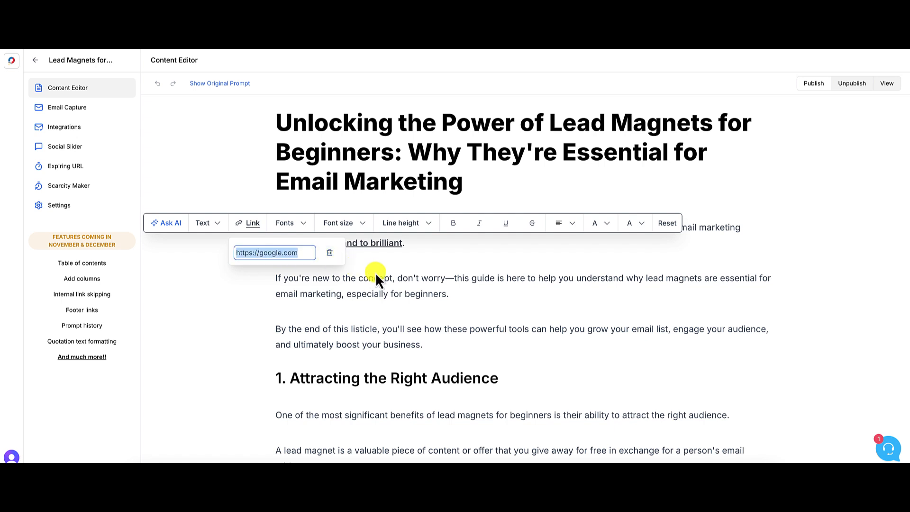
click(409, 260)
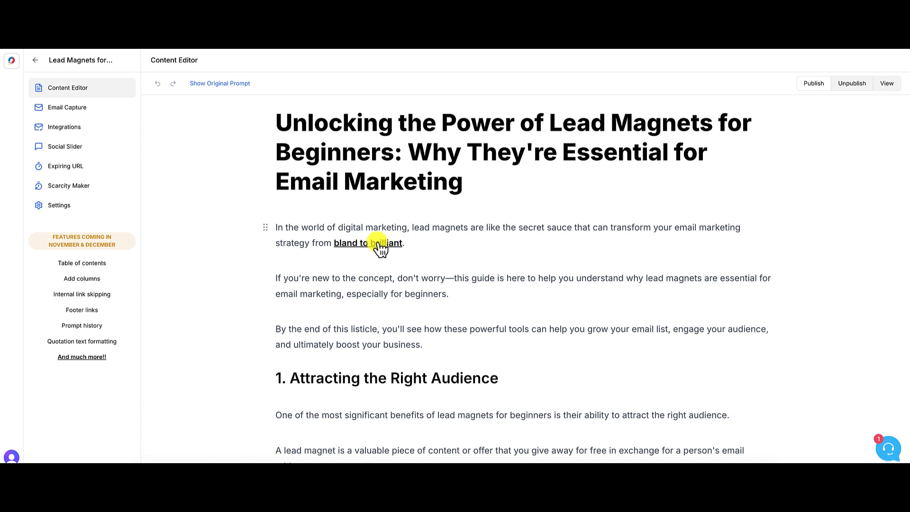
Look through the available fonts for the first introduction paragraph and set its line height to 40px.
drag(277, 227, 406, 244)
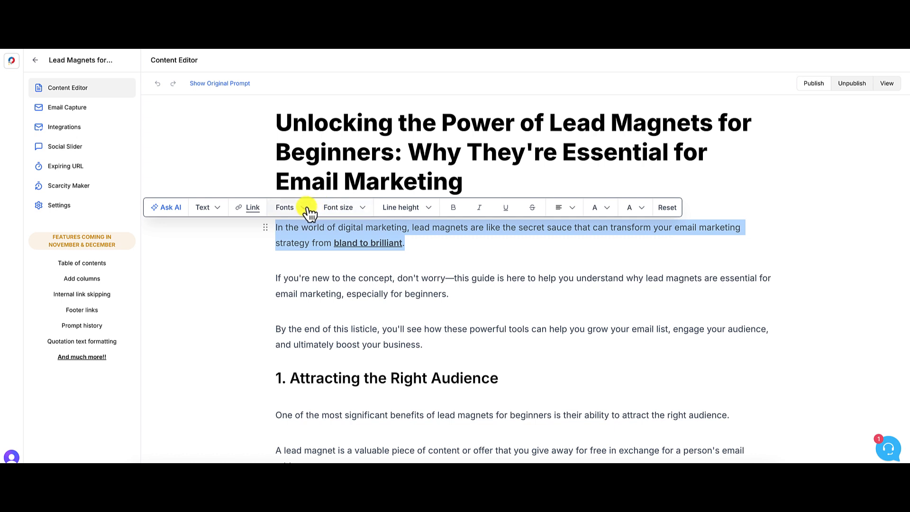
click(305, 207)
scroll(325, 271, down, 2)
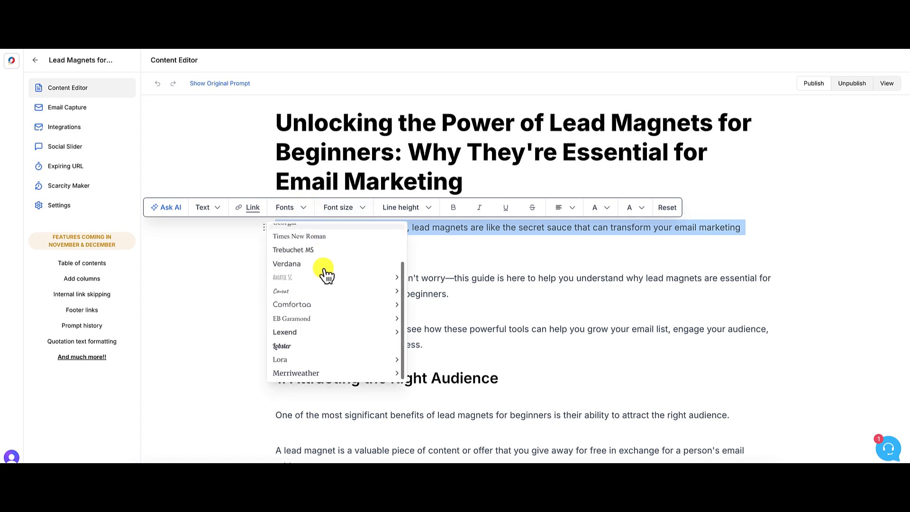
scroll(326, 272, up, 2)
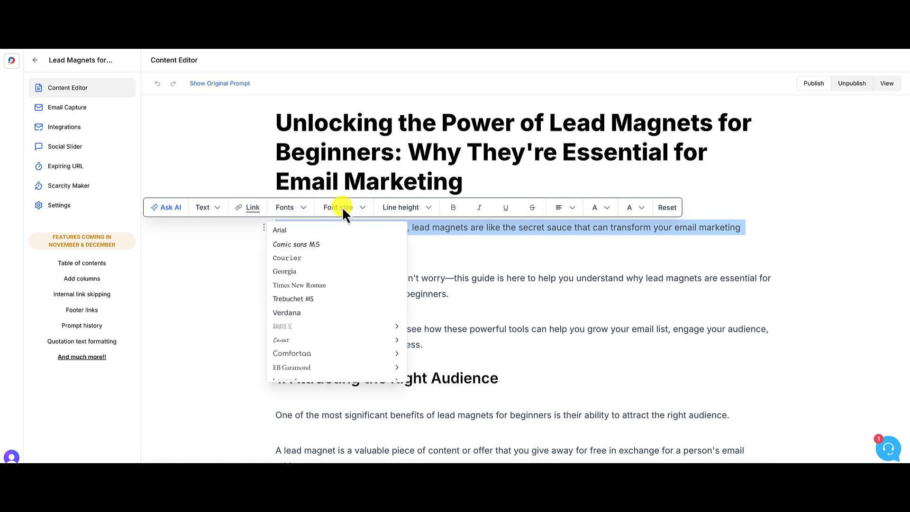
click(414, 208)
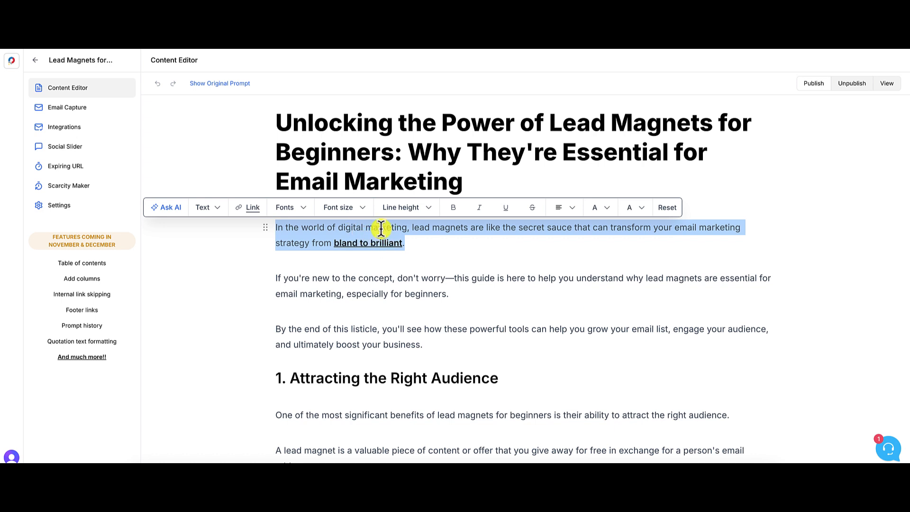
click(428, 209)
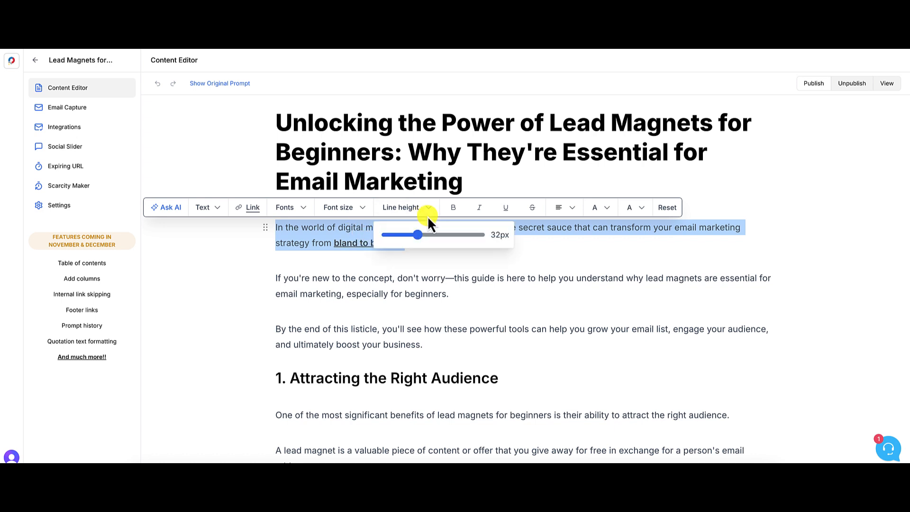
mouse_move(417, 234)
mouse_down()
mouse_move(446, 235)
mouse_move(434, 235)
mouse_up()
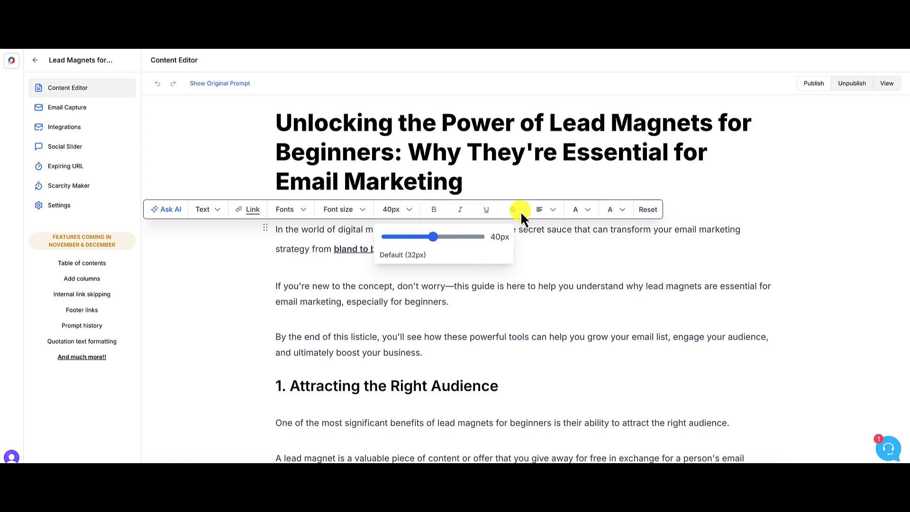
Try center and right alignment on the first introduction paragraph and return it to left alignment.
click(552, 210)
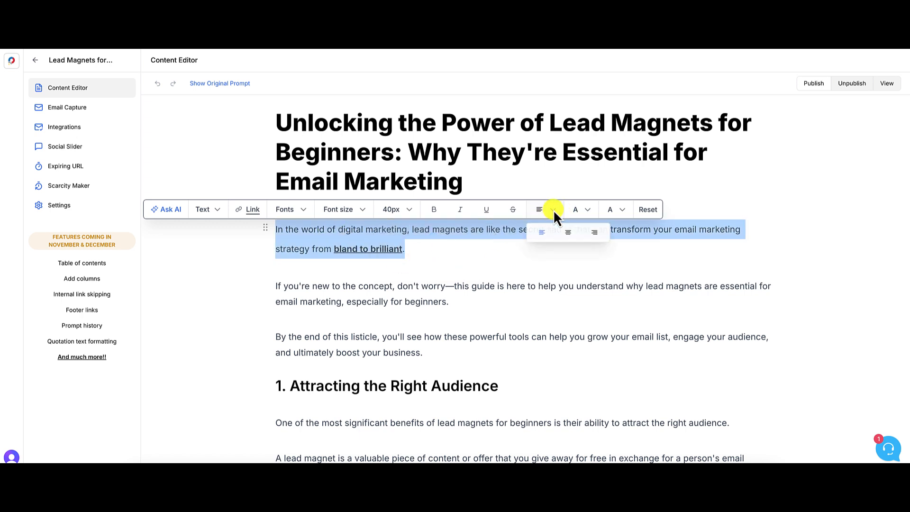
click(568, 233)
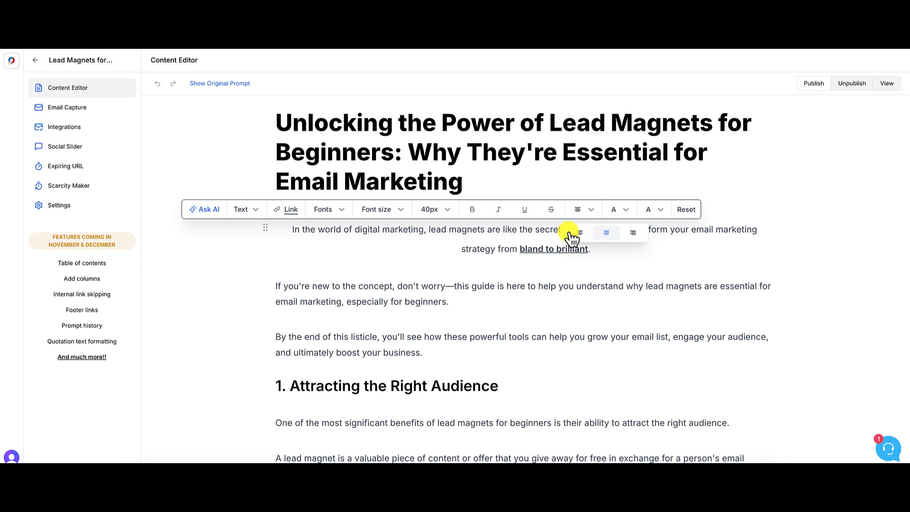
click(634, 233)
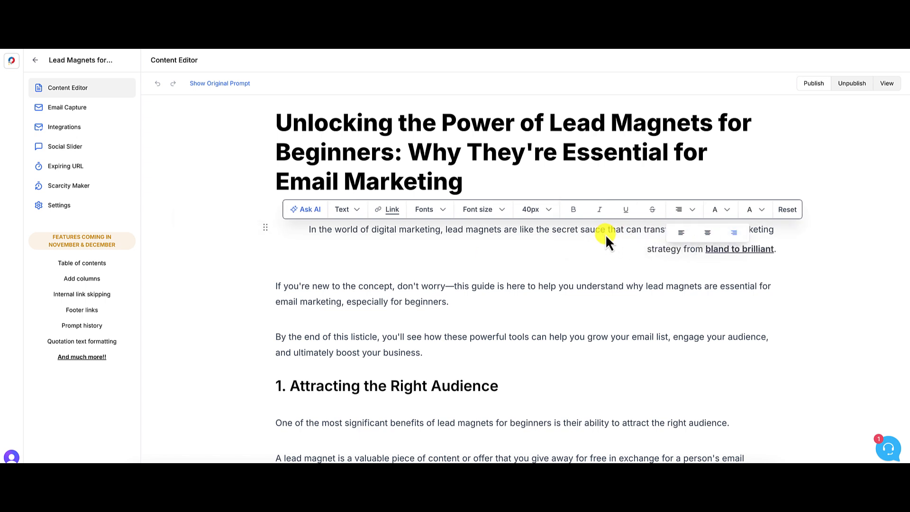
click(683, 232)
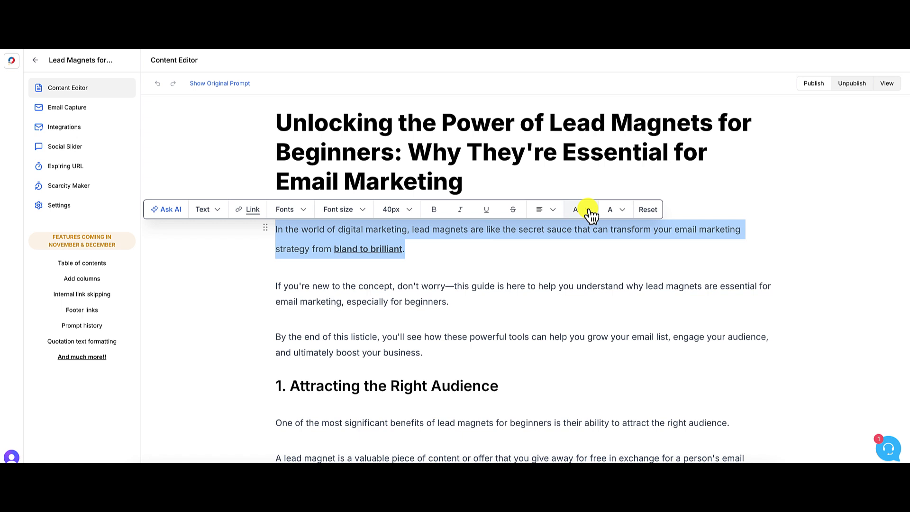
Set the text color of the first introduction paragraph to dark red, #720000.
click(588, 211)
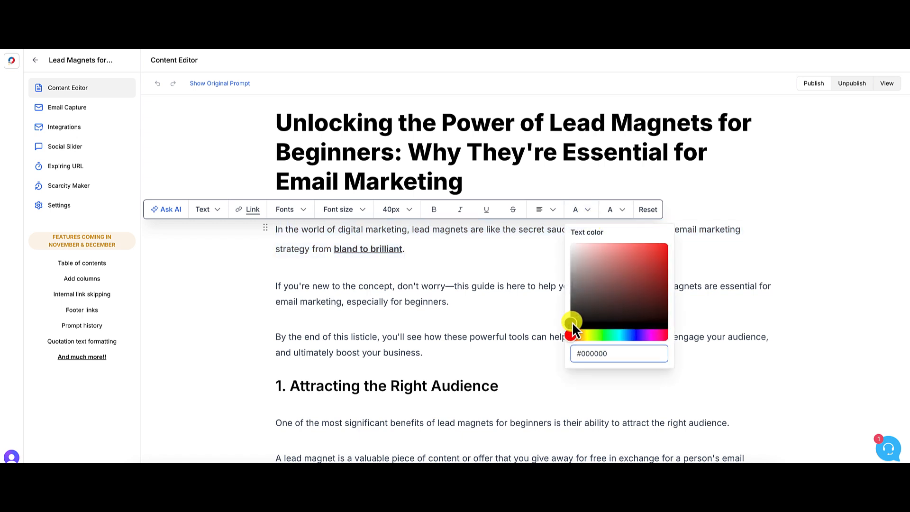
drag(653, 272, 672, 288)
click(701, 337)
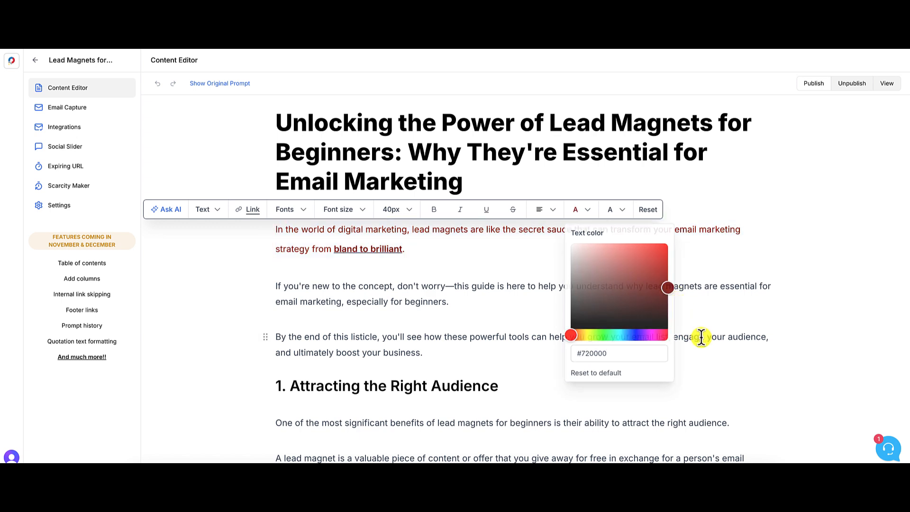
Highlight the first introduction paragraph in bright yellow, #f4ff00.
click(612, 213)
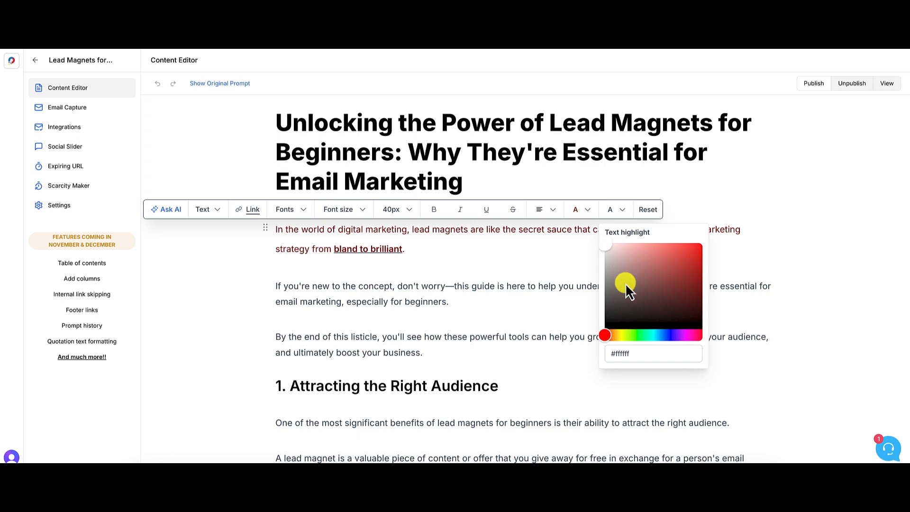
drag(607, 337, 622, 338)
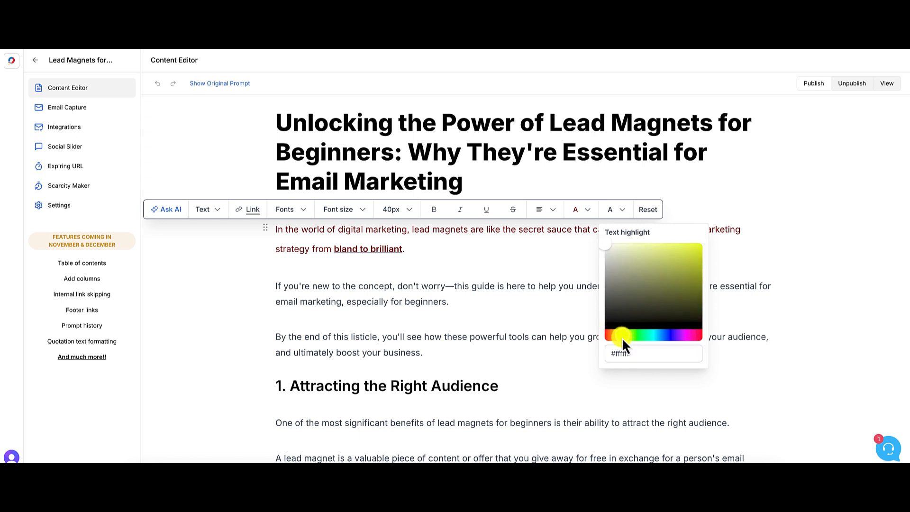
click(702, 244)
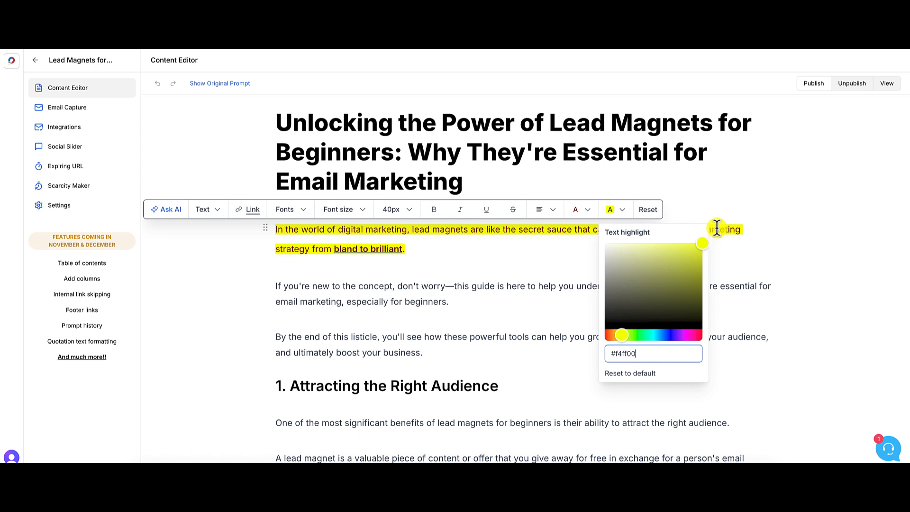
click(787, 263)
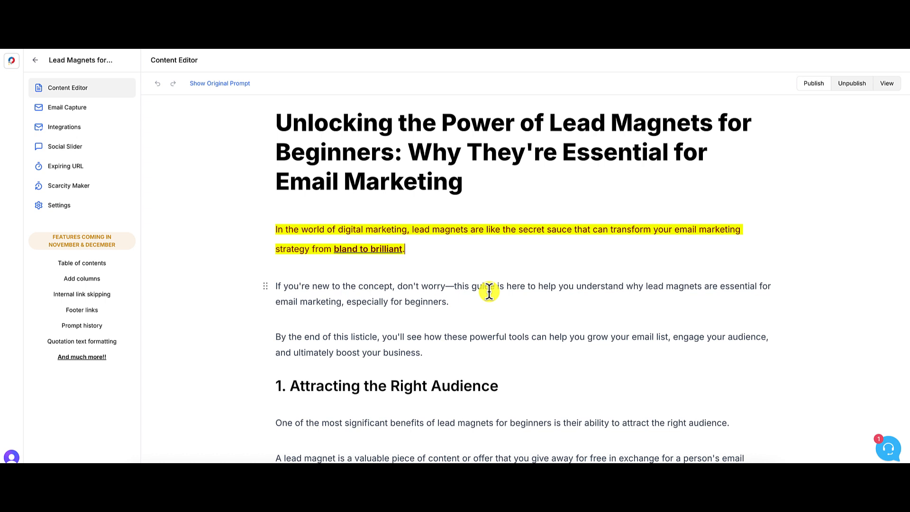
Add a new line below the second introduction paragraph and bring up the block commands there with "/".
click(467, 304)
key(Return)
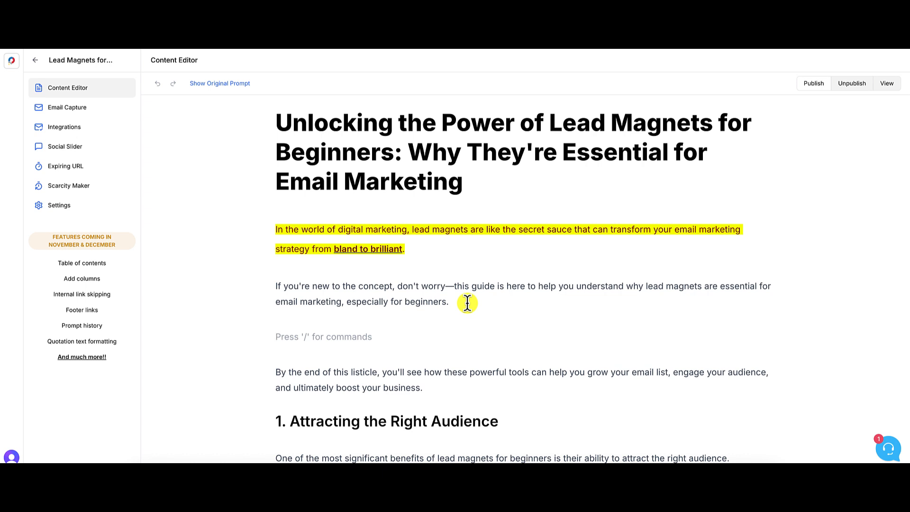
text(/)
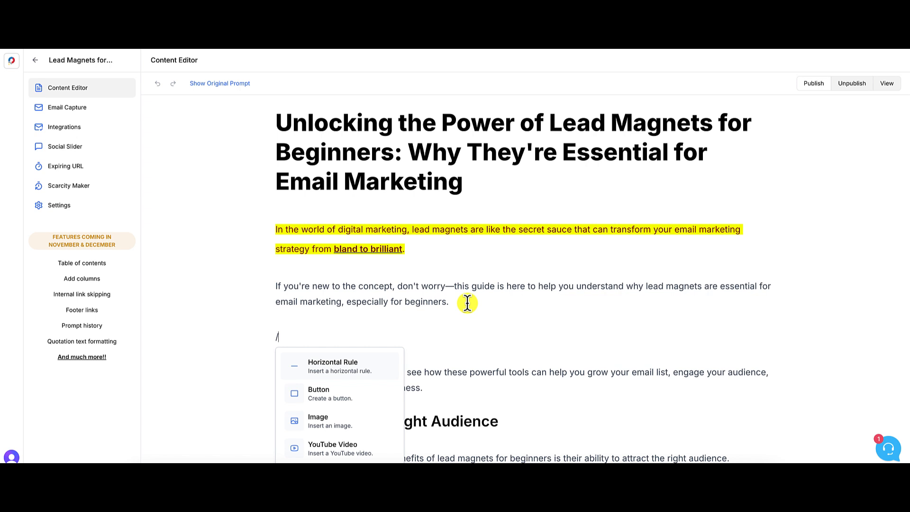
Look through the block types that can be inserted on the new line, including media, headings and lists, without inserting any.
scroll(370, 370, down, 1)
scroll(369, 371, up, 1)
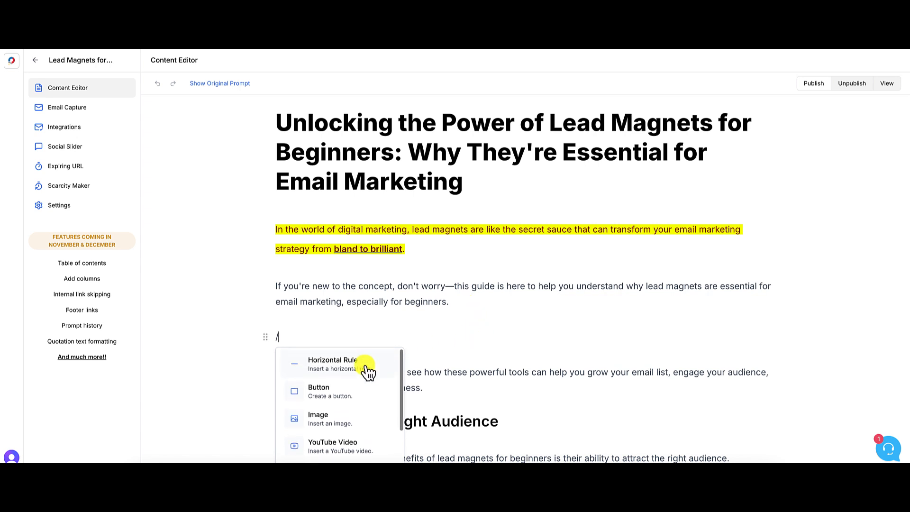
scroll(369, 371, down, 1)
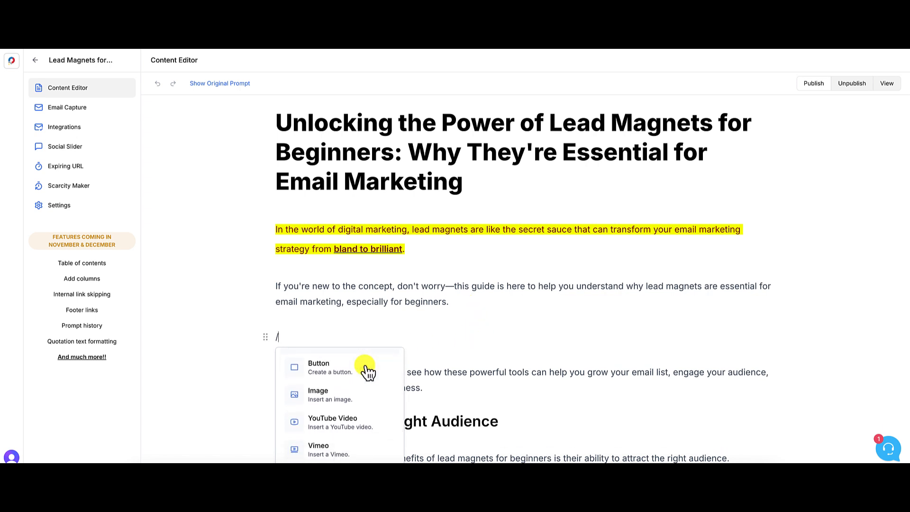
scroll(368, 370, down, 1)
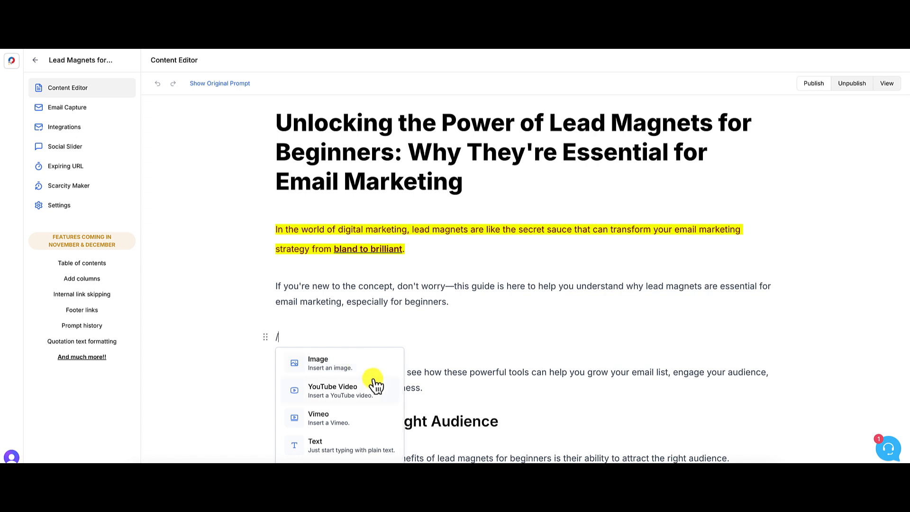
scroll(376, 385, down, 2)
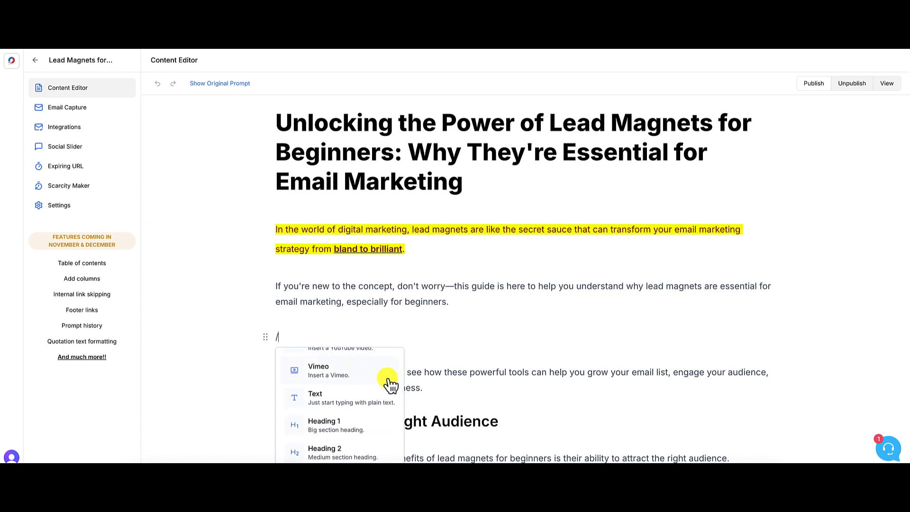
scroll(388, 383, down, 3)
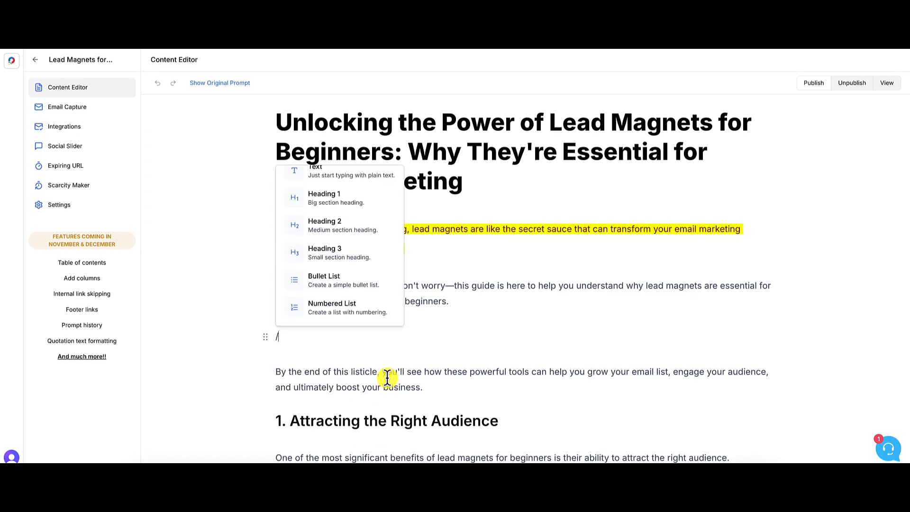
scroll(337, 259, up, 1)
scroll(339, 263, down, 1)
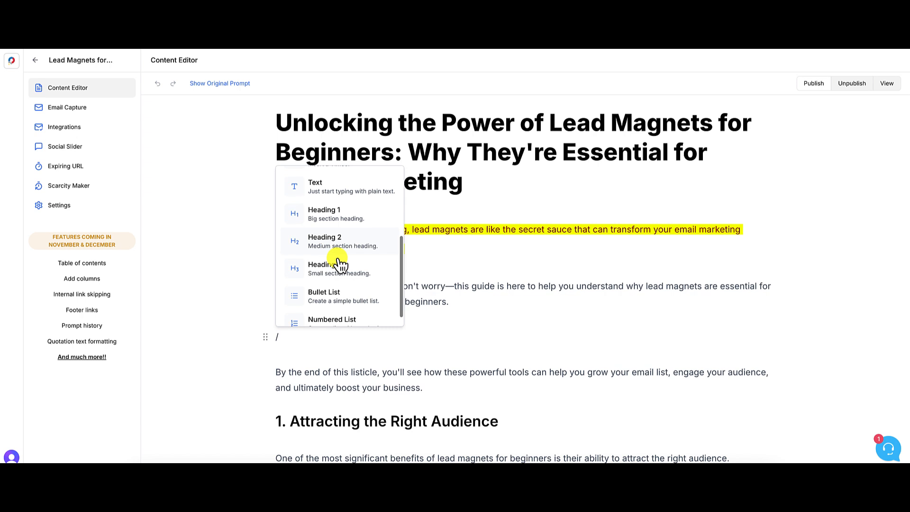
click(531, 337)
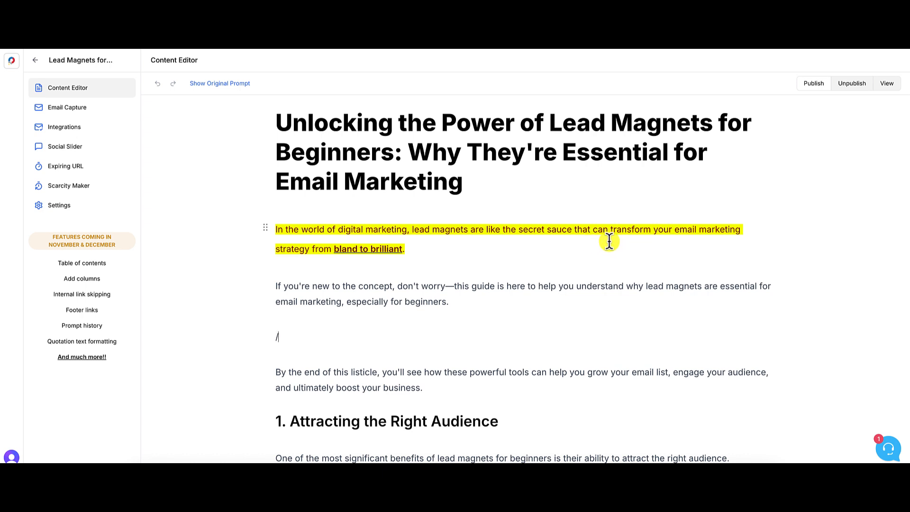
Publish the lead magnet and dismiss the status notification.
click(812, 85)
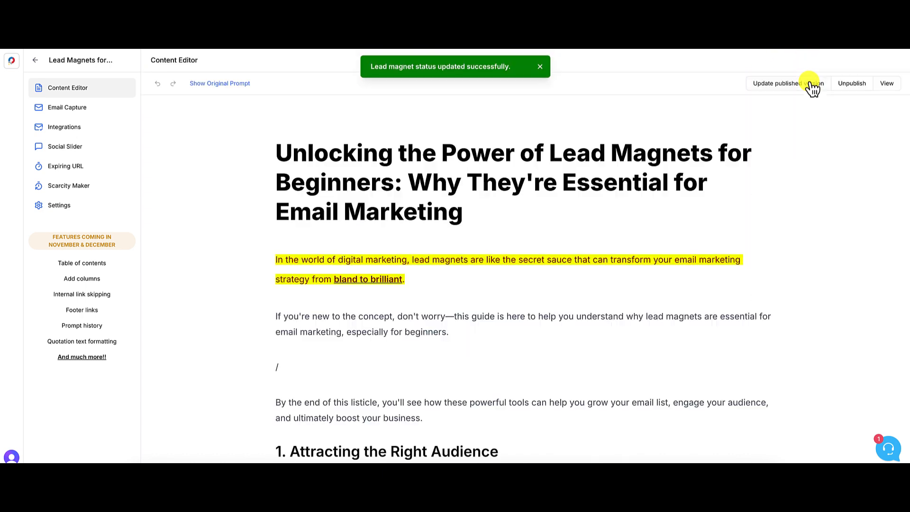
click(541, 69)
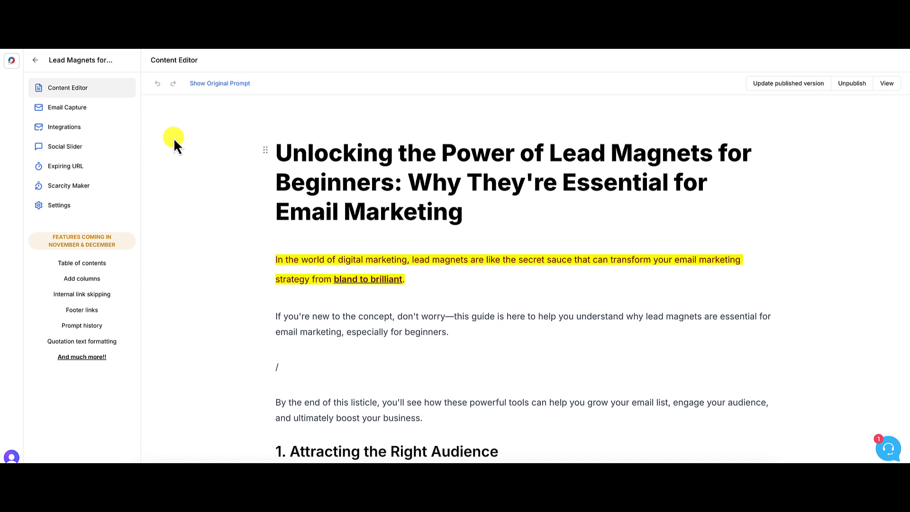
Preview the eBook Style, Blurred Button, Video and No Email Capture Form presets for the email capture form, and return to Standard.
click(71, 107)
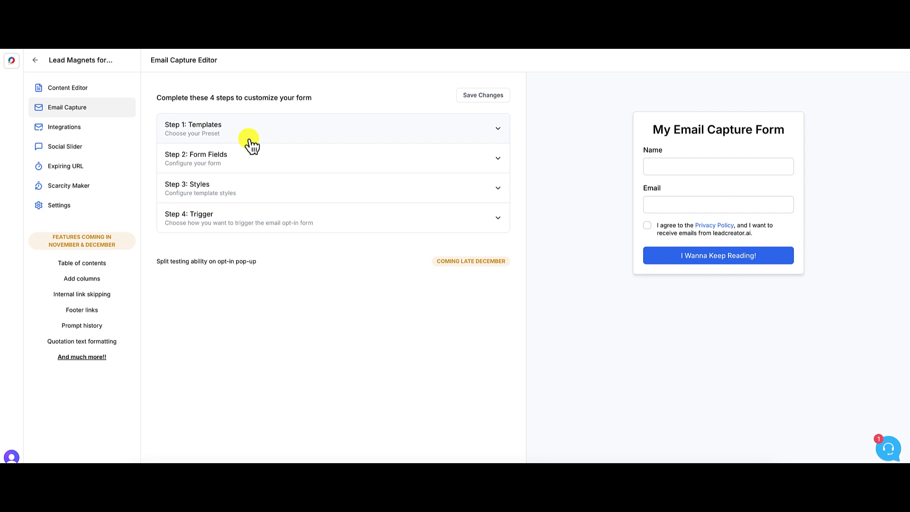
click(371, 127)
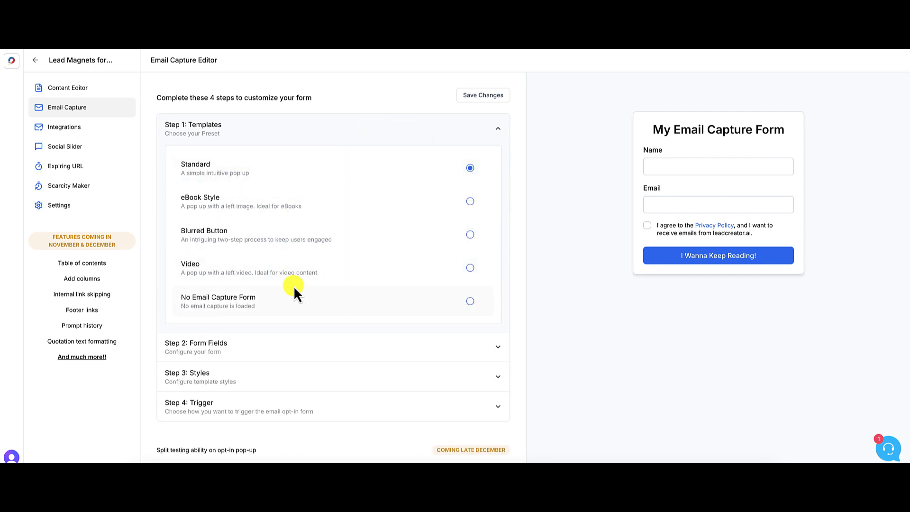
click(368, 206)
click(346, 237)
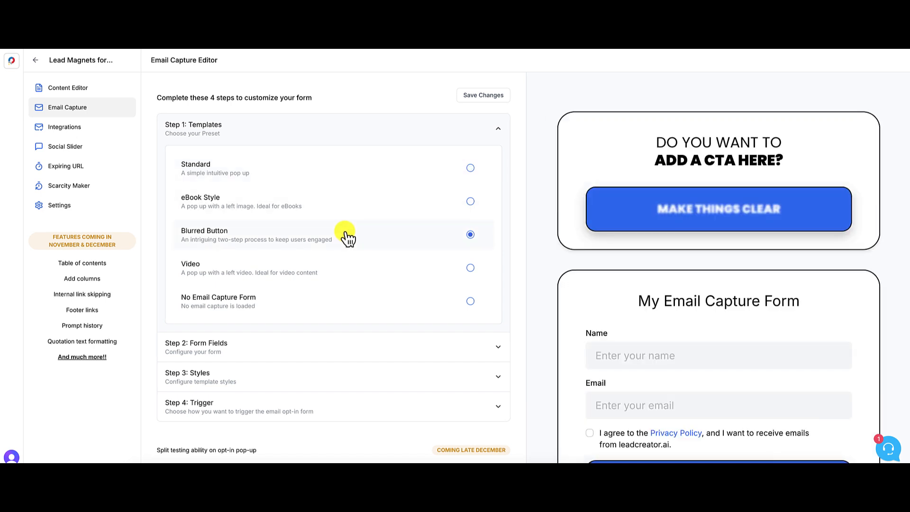
click(317, 271)
click(293, 299)
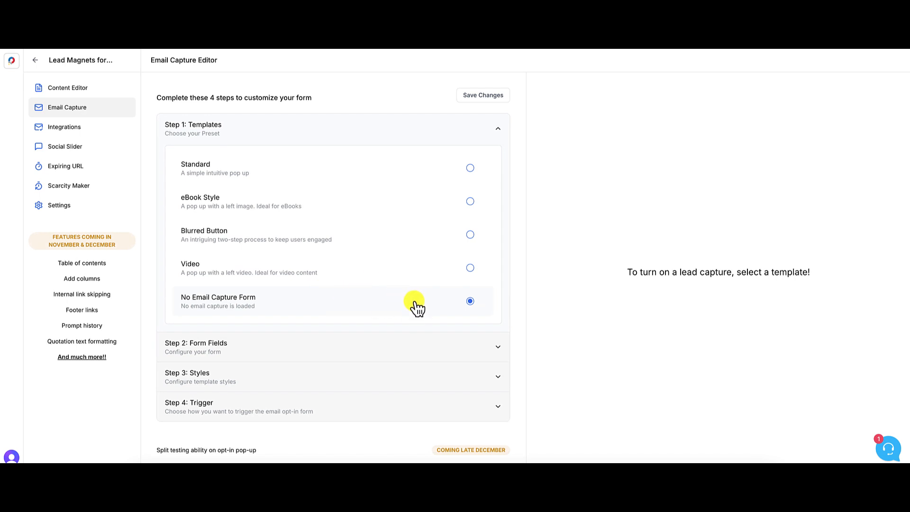
click(280, 172)
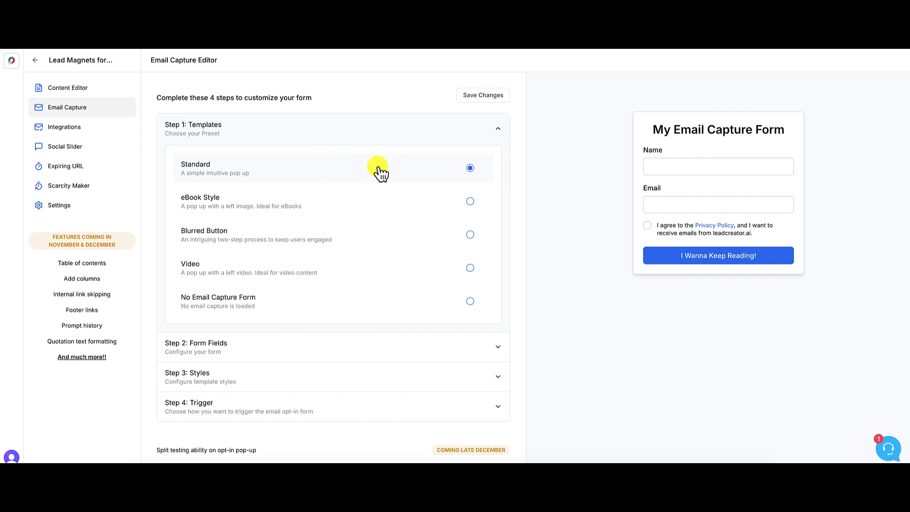
click(495, 134)
Set the email capture form's title to "My Awesome Title" and review its remaining form fields.
click(211, 163)
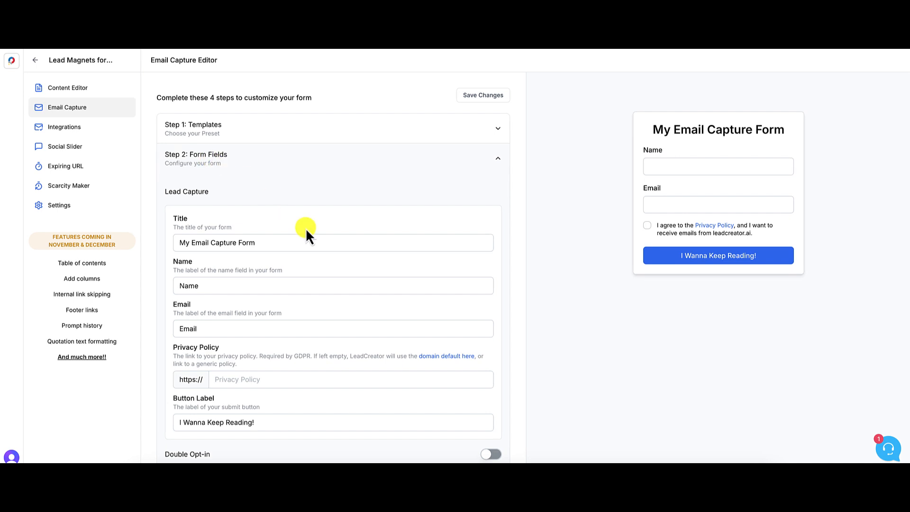
drag(260, 243, 169, 245)
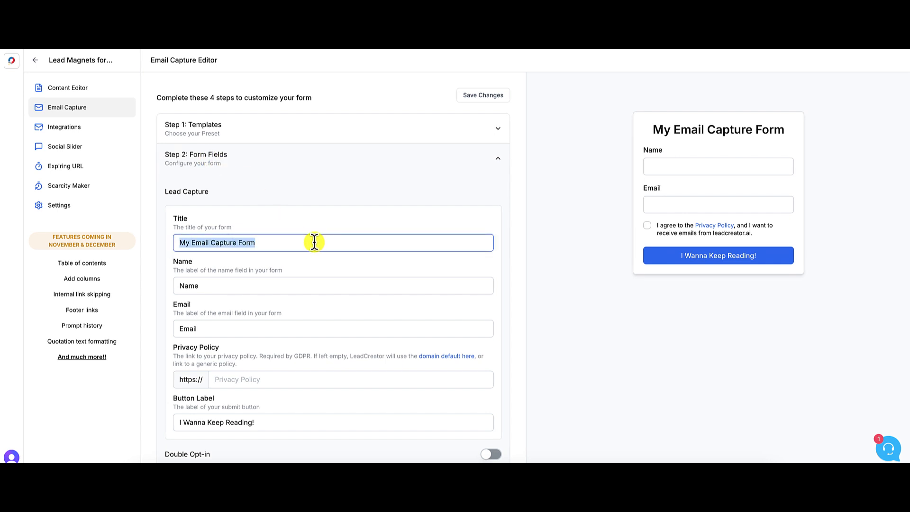
key(BackSpace)
key(BackSpace)
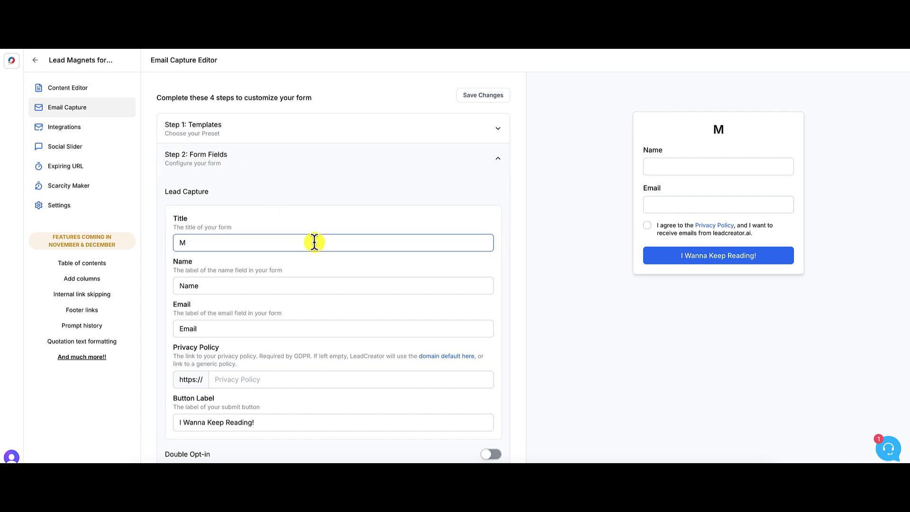
text(y Awesome Title)
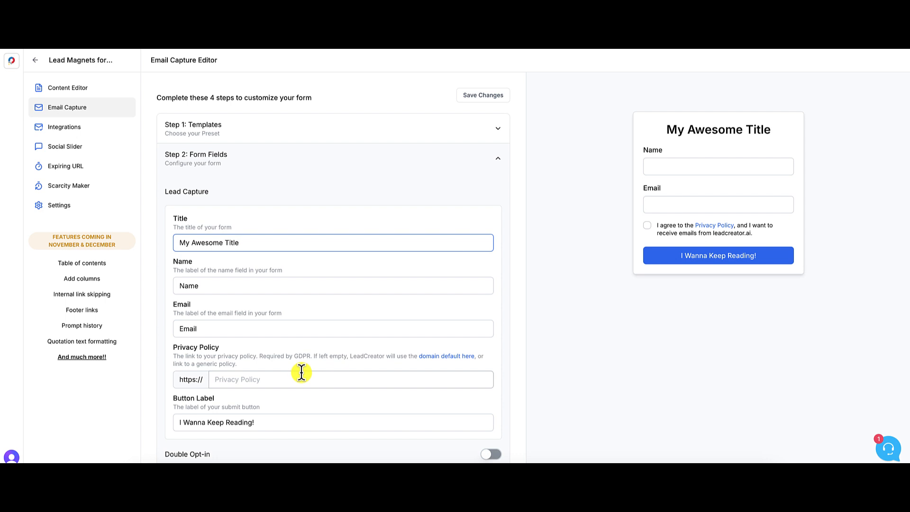
click(305, 397)
scroll(305, 397, down, 1)
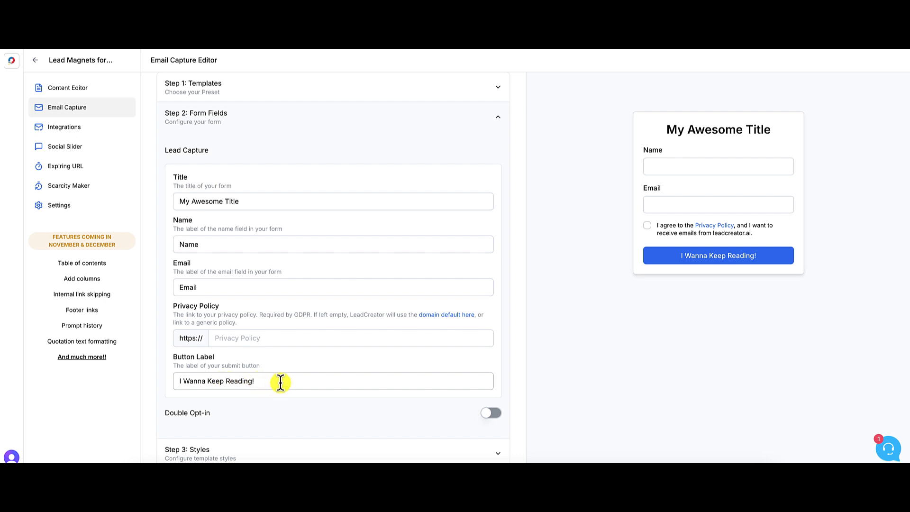
click(497, 118)
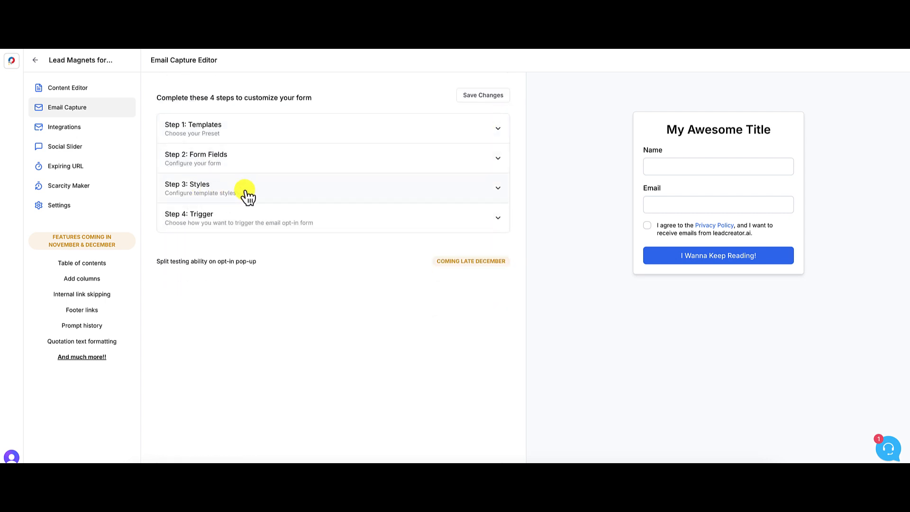
Examine the email capture form's style settings and the available header text positions, keeping Center.
click(245, 194)
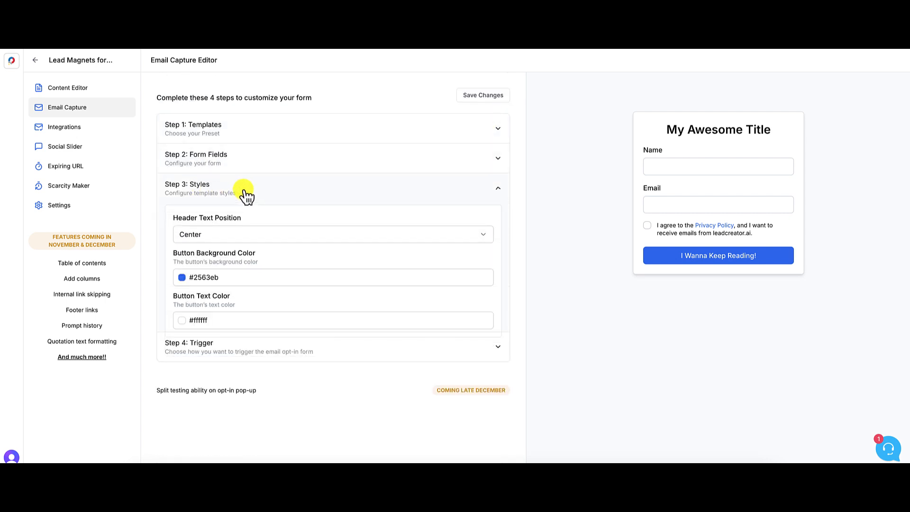
click(244, 237)
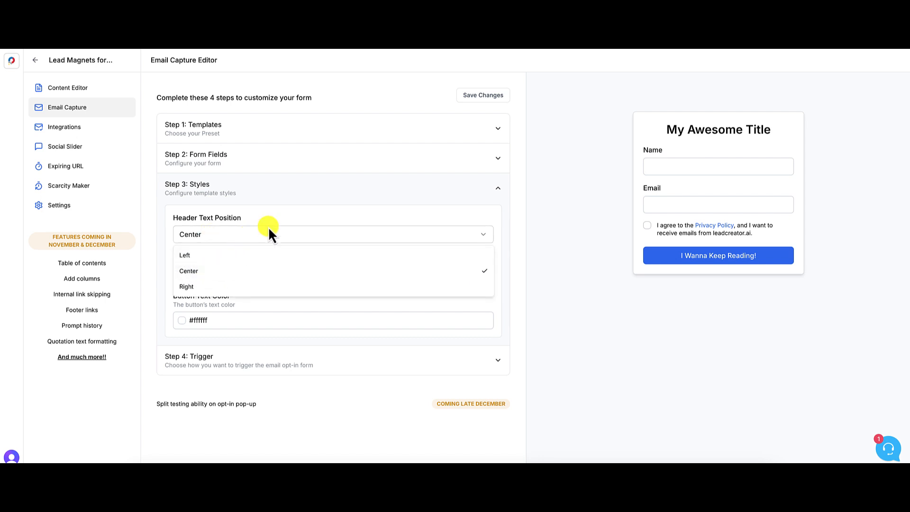
click(300, 217)
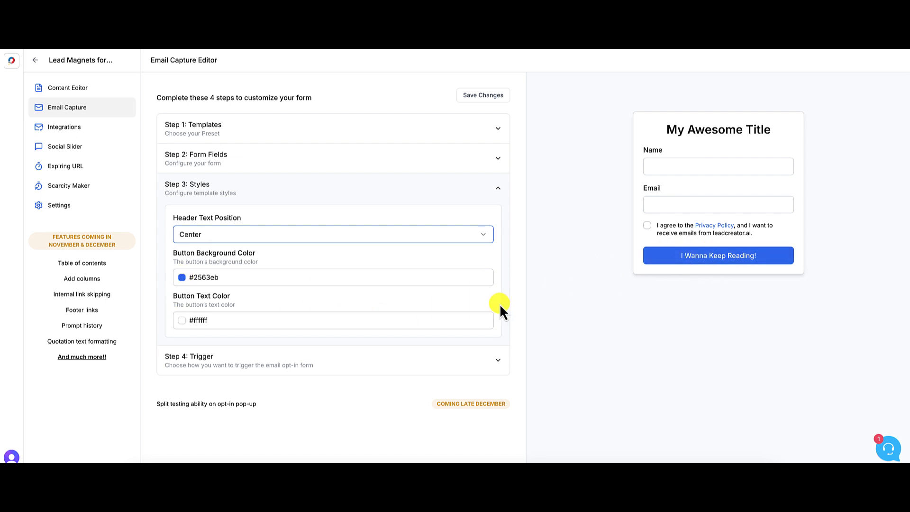
Examine the email capture form's trigger options, trying Half Page Blur and On Mouse Scroll alongside the Blur Timer.
click(498, 192)
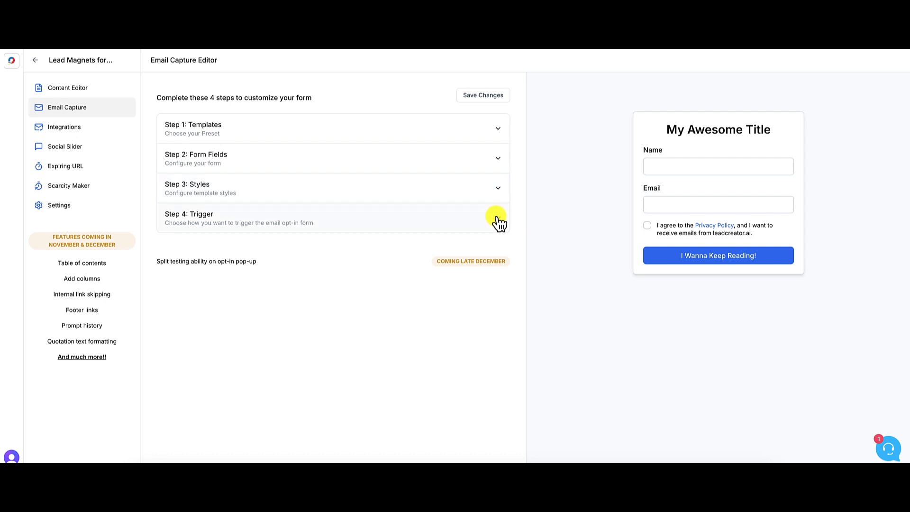
click(498, 222)
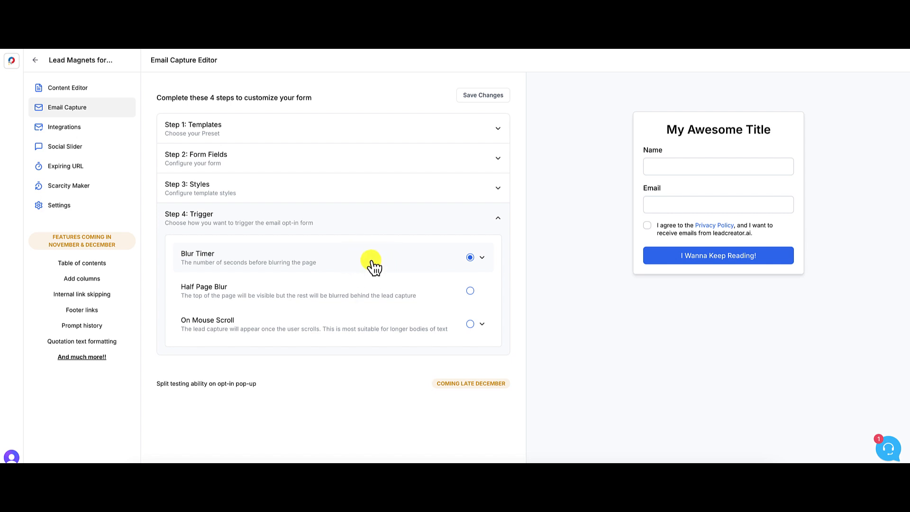
click(391, 267)
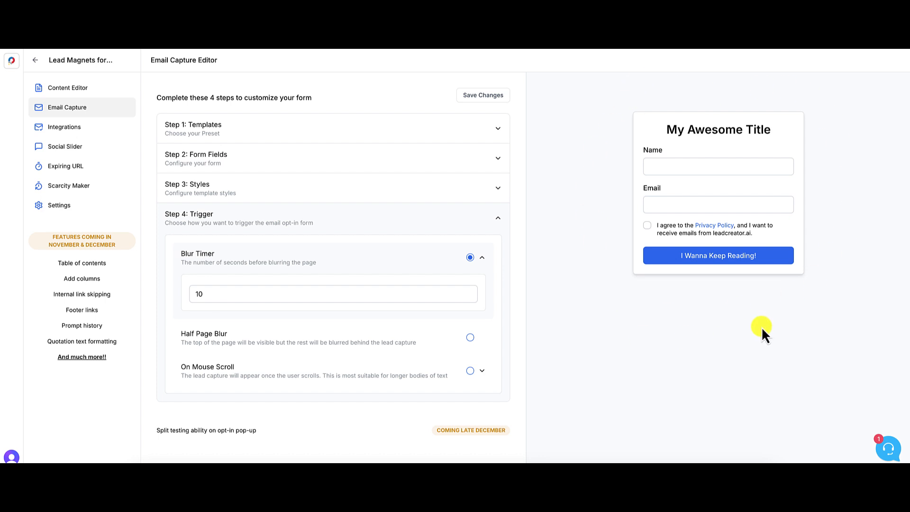
click(208, 295)
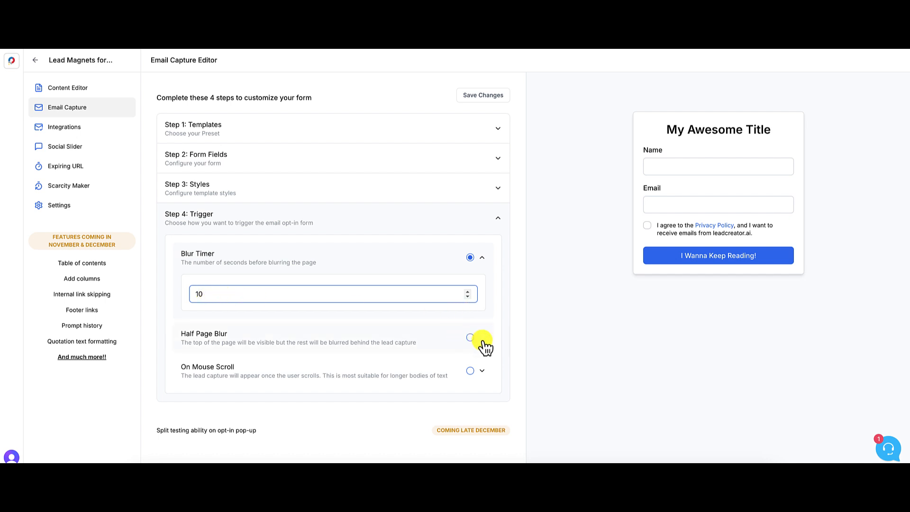
click(260, 340)
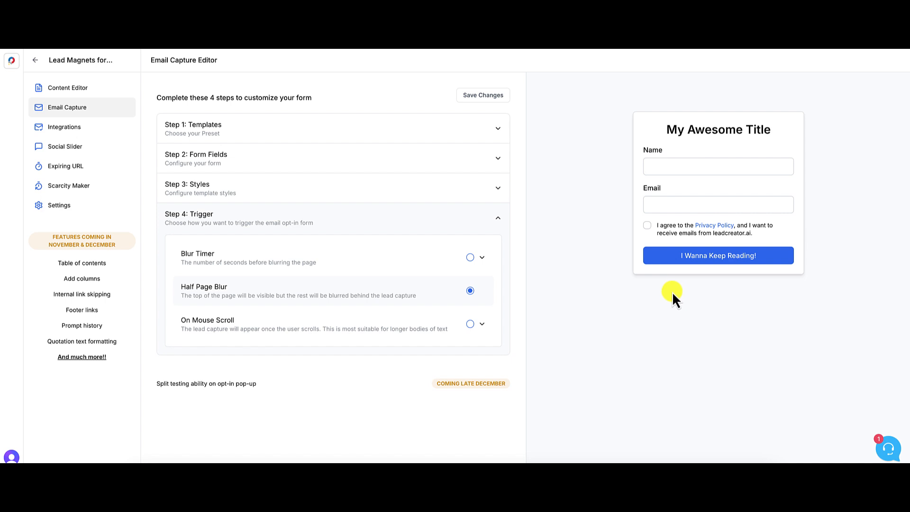
click(484, 325)
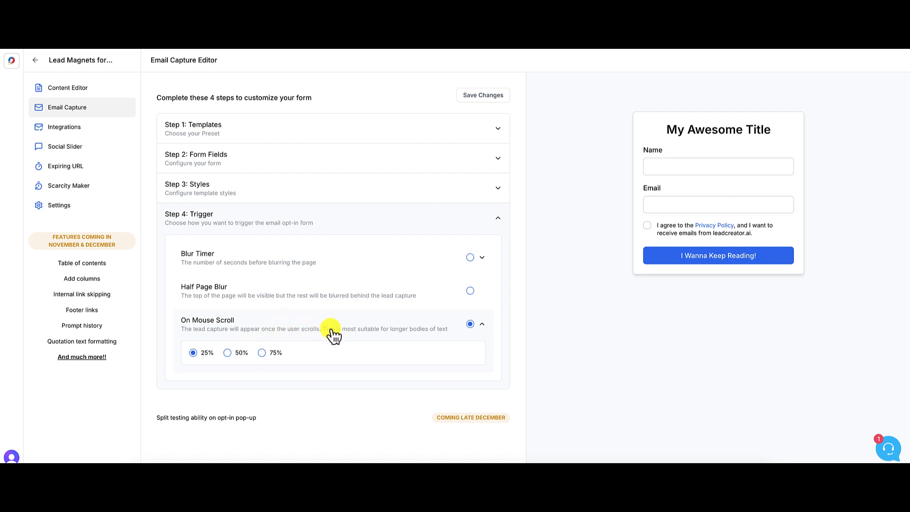
click(483, 325)
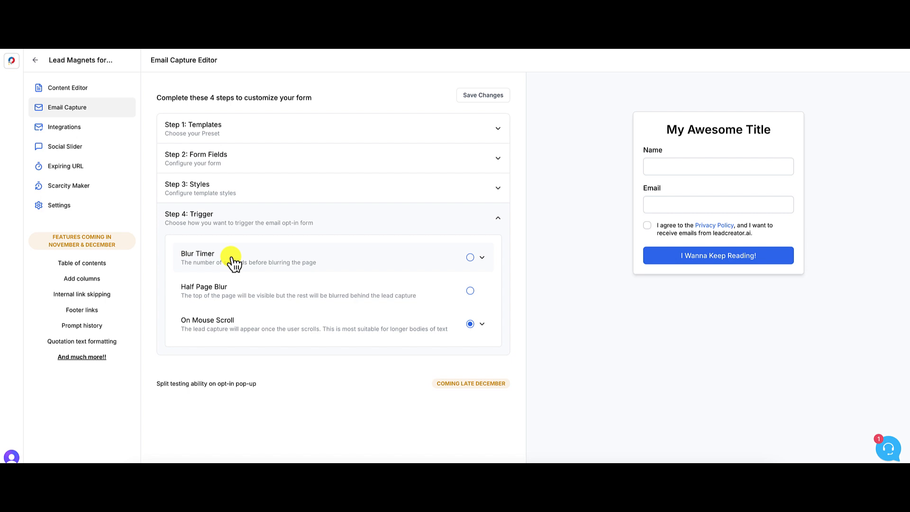
Set the email capture form to trigger by Blur Timer after 3 seconds and save the form changes.
click(486, 258)
click(193, 294)
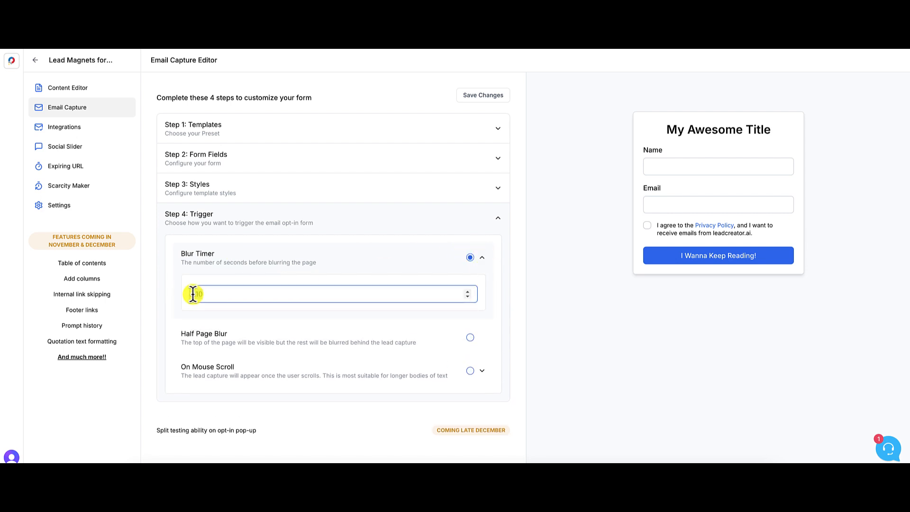
text(3)
click(356, 409)
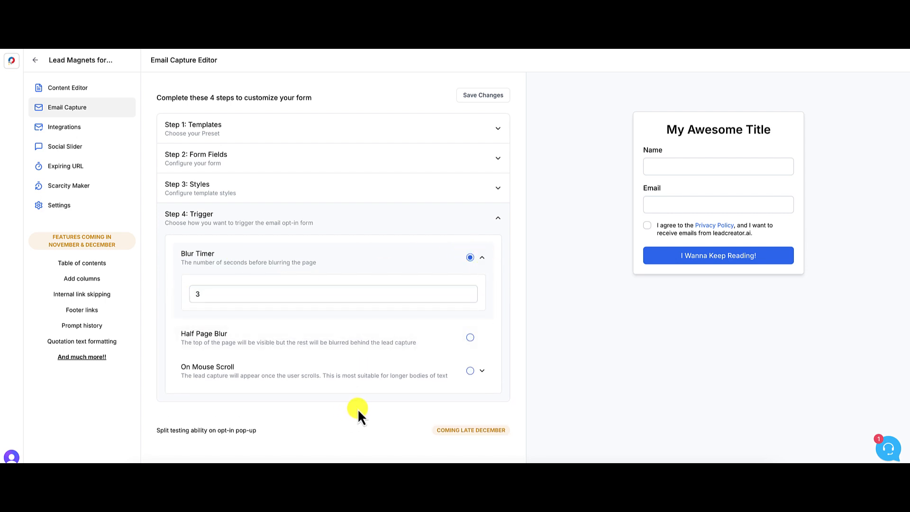
click(484, 259)
click(490, 96)
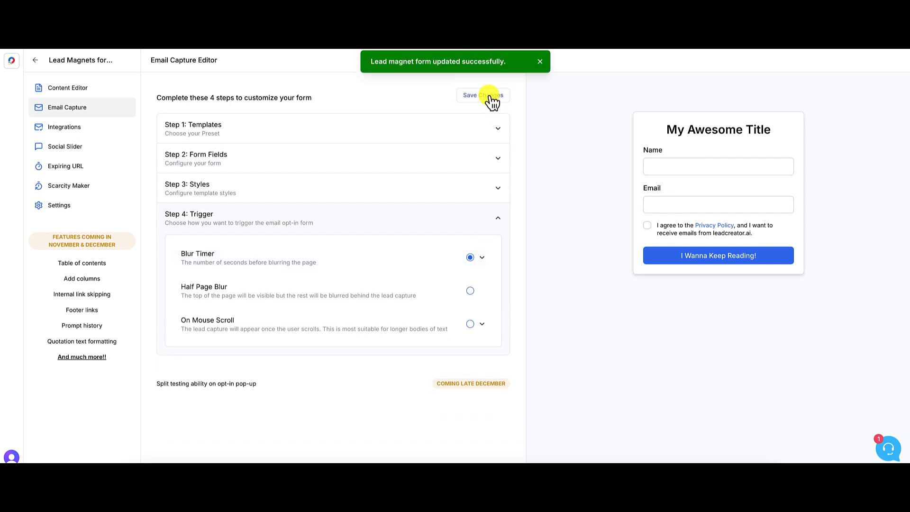
Look through the available and upcoming email service integrations for the lead magnet.
click(52, 134)
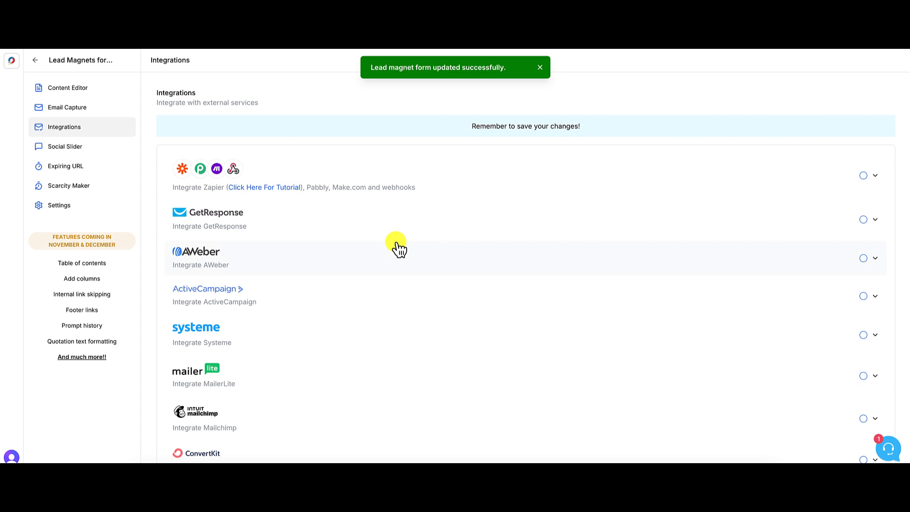
scroll(398, 248, down, 5)
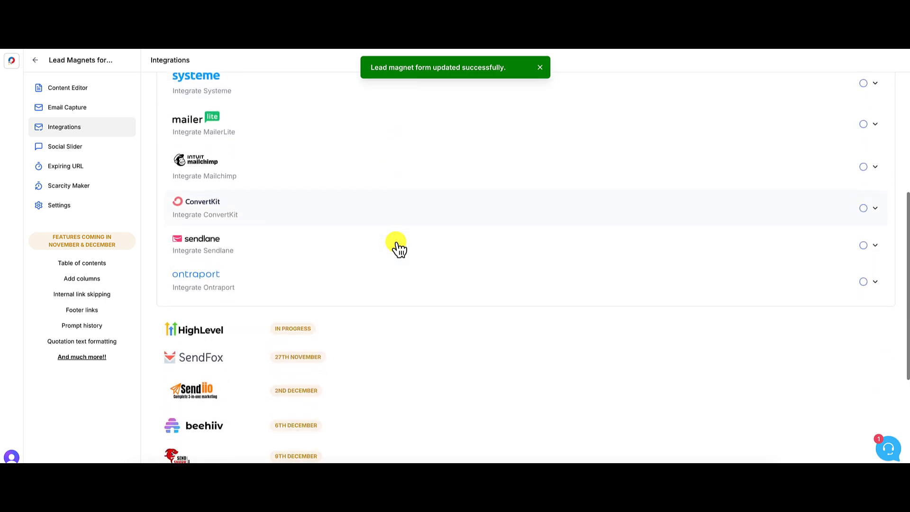
scroll(399, 248, down, 4)
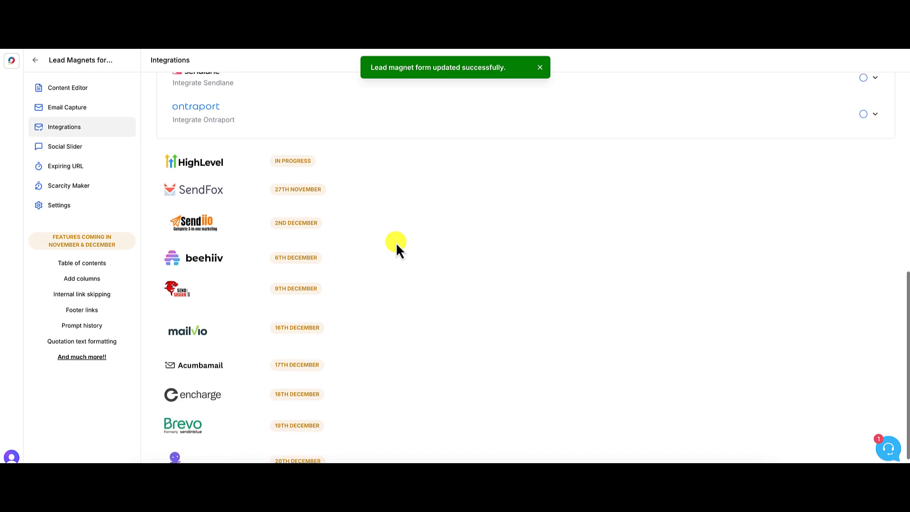
scroll(397, 246, up, 8)
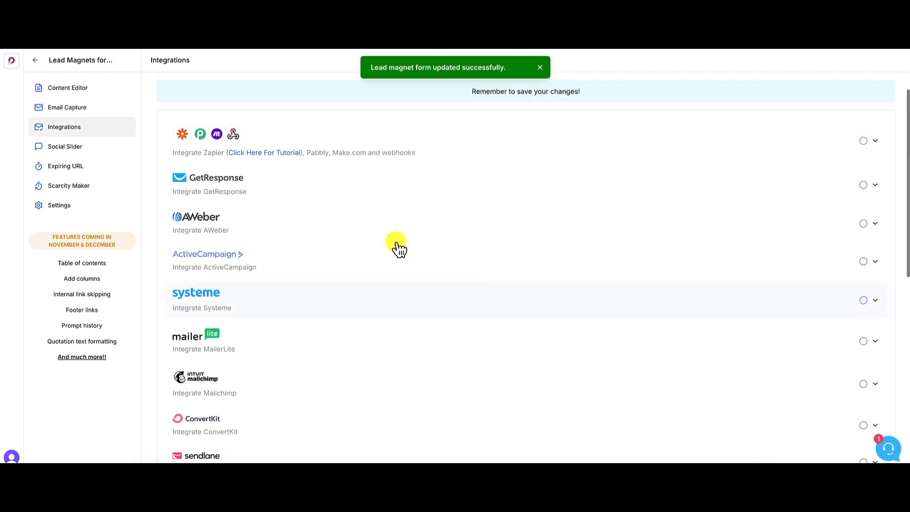
Review the lead magnet's Social Slider, Expiring URL and Scarcity Maker settings.
click(85, 150)
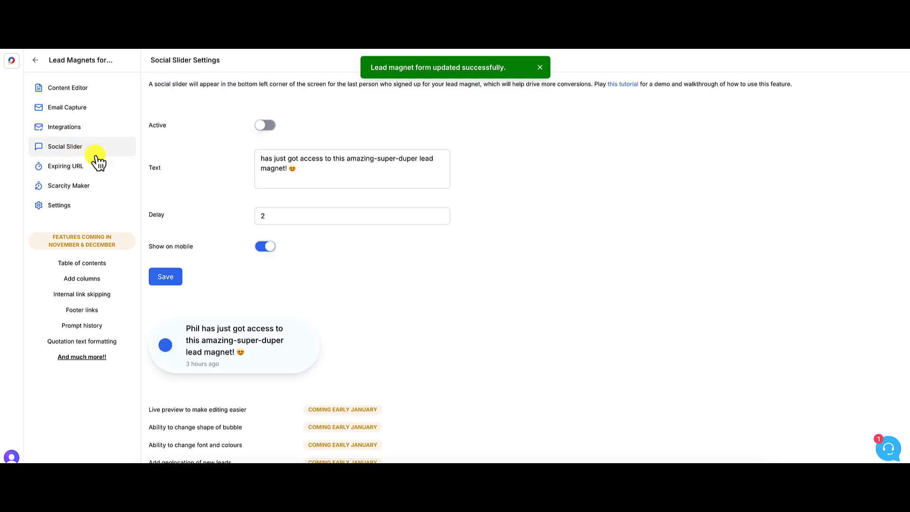
click(97, 167)
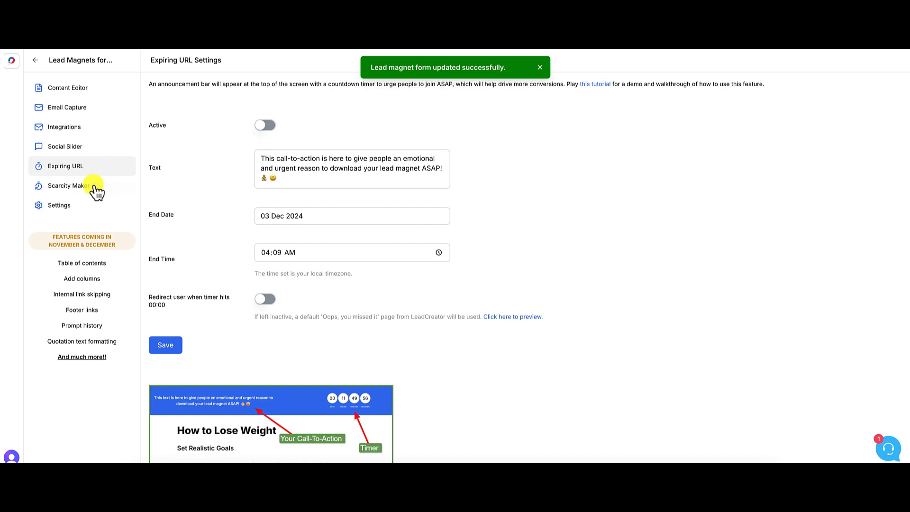
click(94, 189)
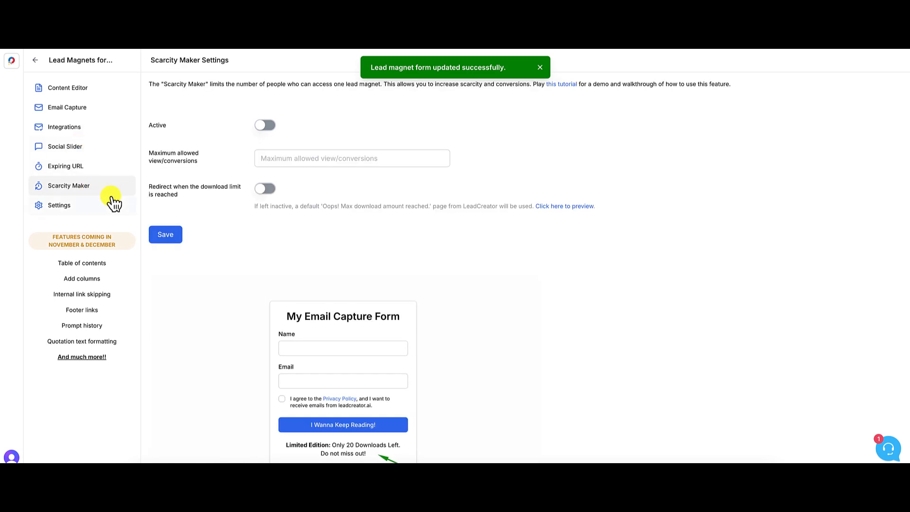
In the lead magnet's general settings, dismiss the notification and choose get.leadmagnetauthority.com as the domain.
click(85, 206)
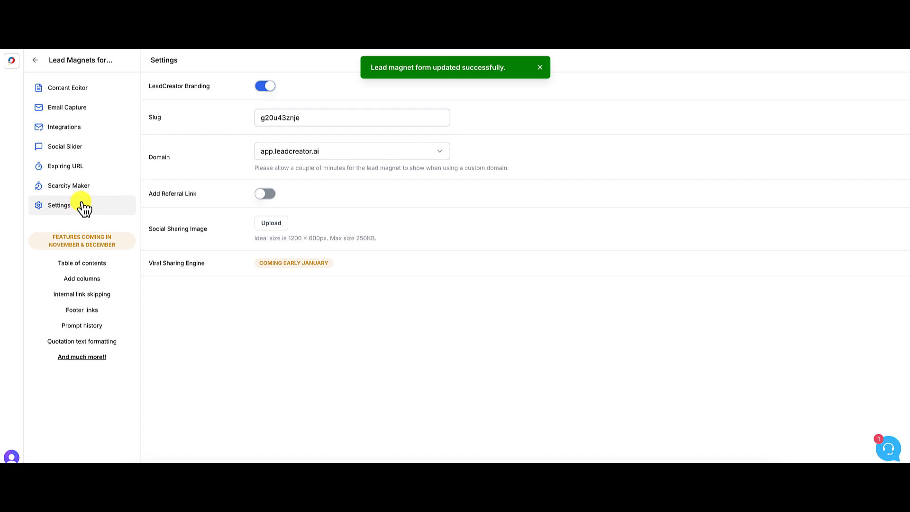
click(540, 68)
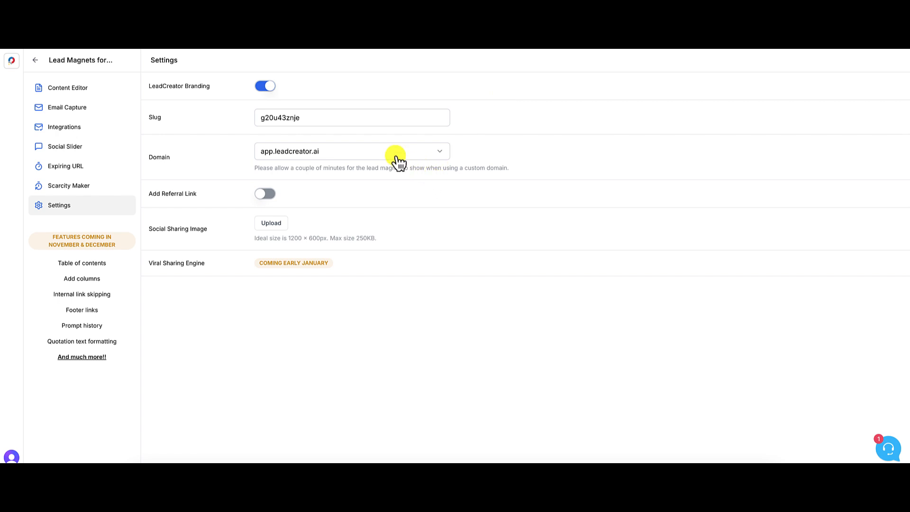
click(332, 157)
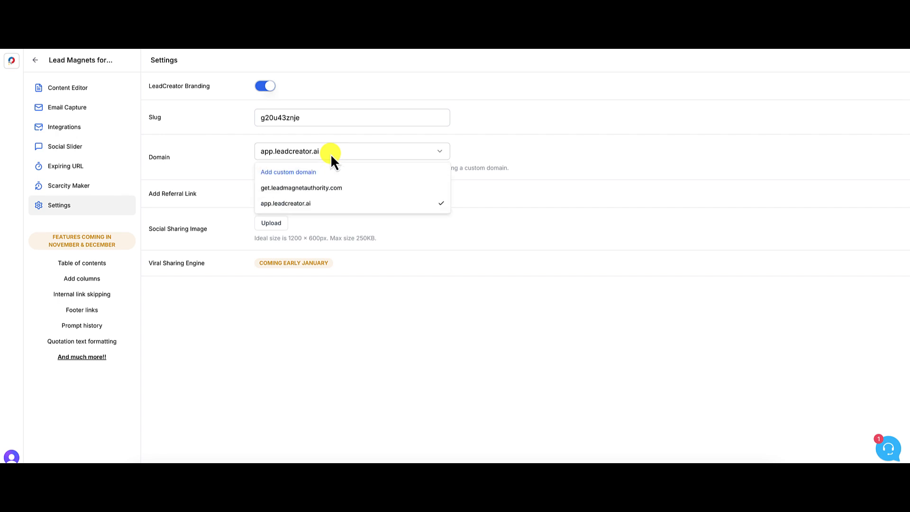
click(310, 189)
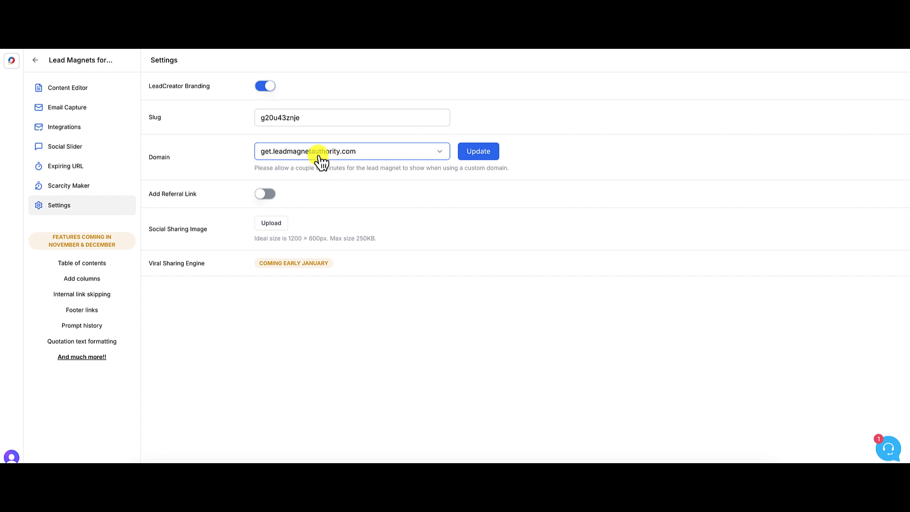
Update the slug to "lead-magents-for-beginners" and toggle the Add Referral Link option.
double_click(312, 119)
text(le)
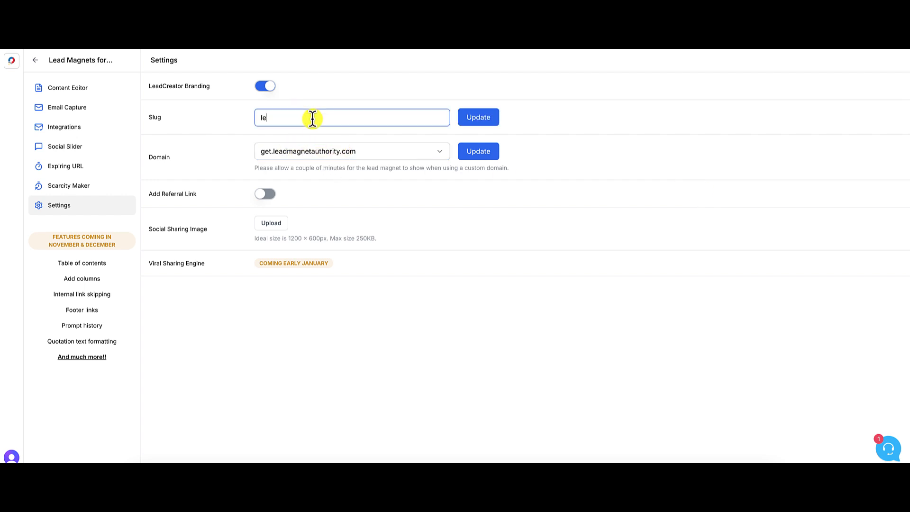
text(ad-magents-for-beginners)
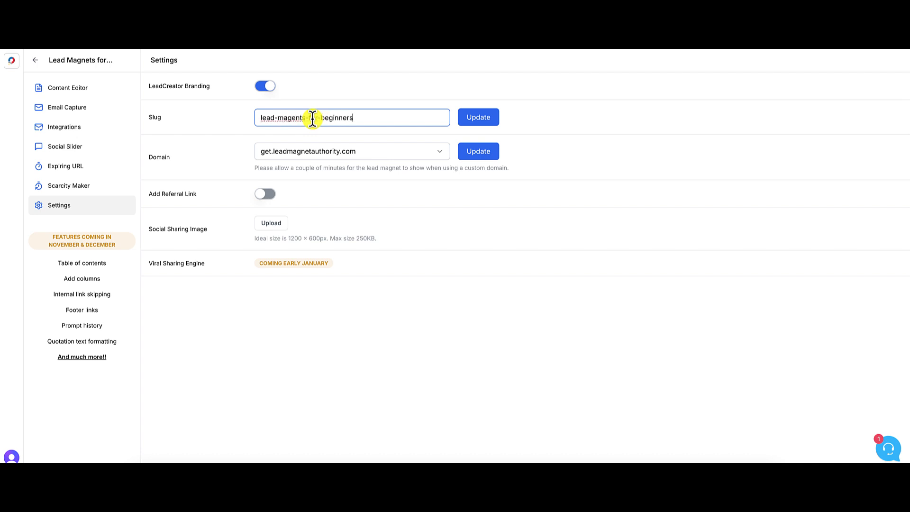
click(479, 124)
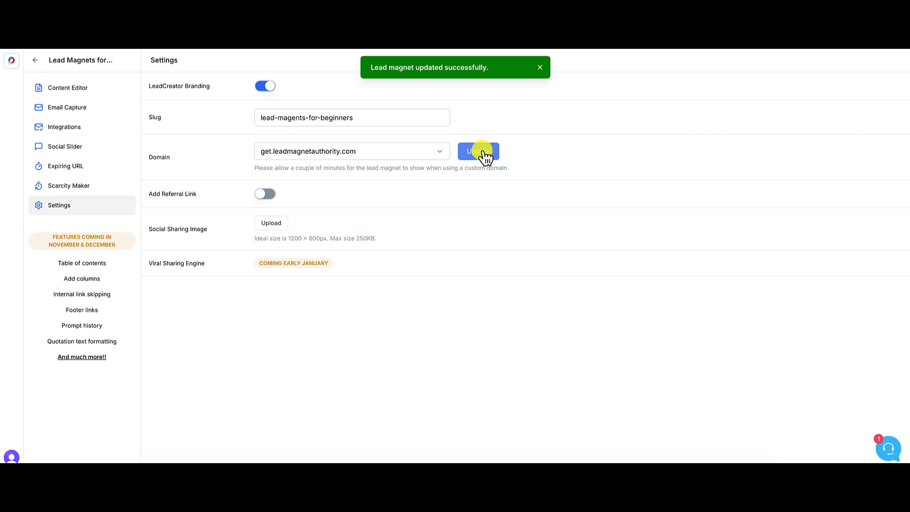
click(274, 194)
Update the published version of the lead magnet's content, check the live page with its email capture form, and dismiss the notification.
click(59, 90)
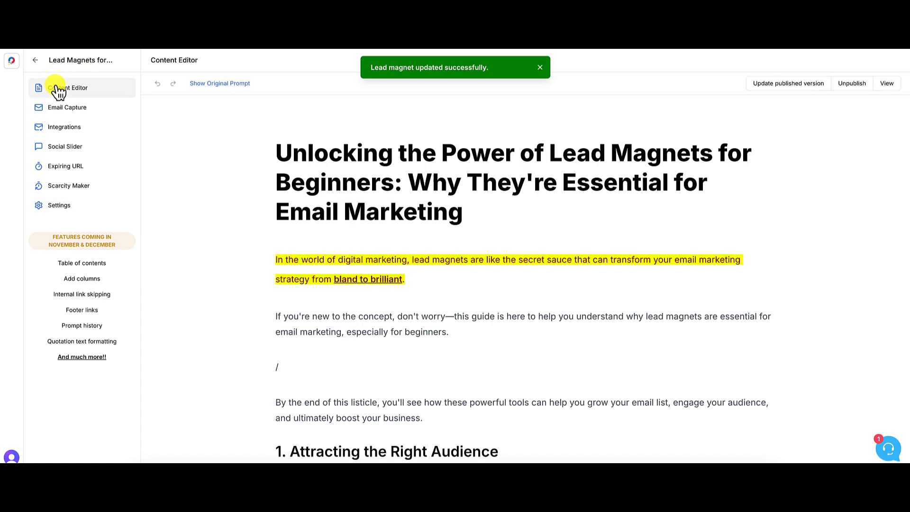
click(802, 86)
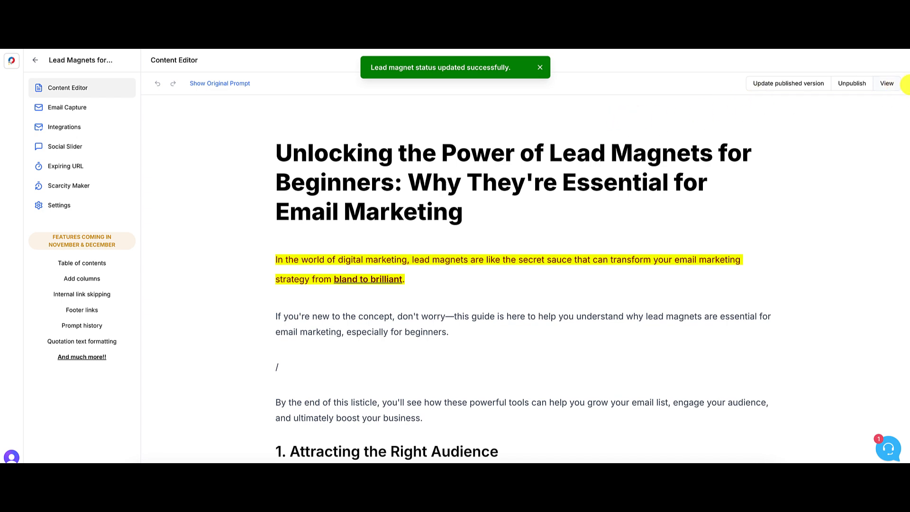
click(889, 84)
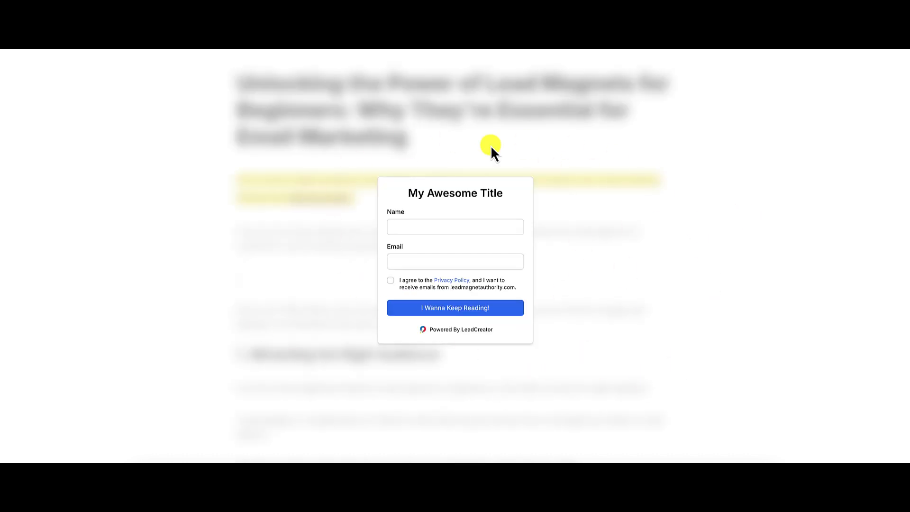
click(481, 260)
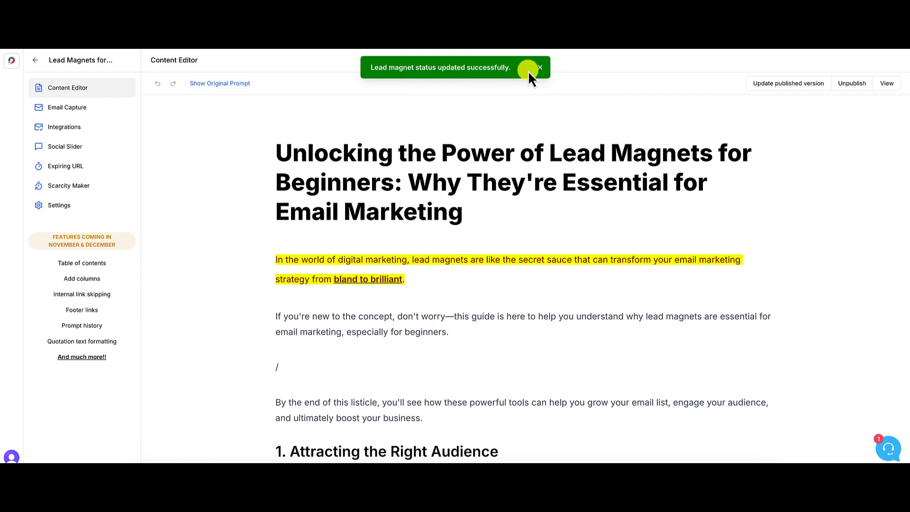
click(540, 67)
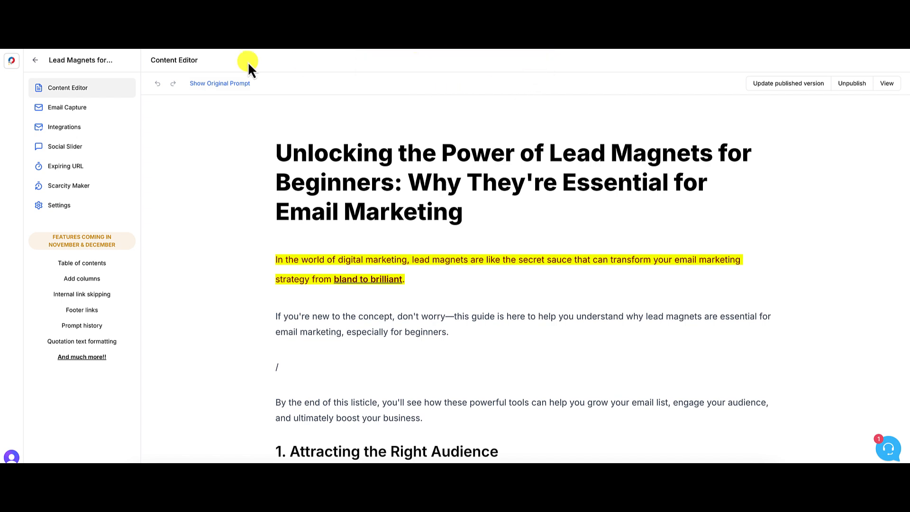
Review the visits and leads in the list of all lead magnets and the account's analytics graph.
click(35, 61)
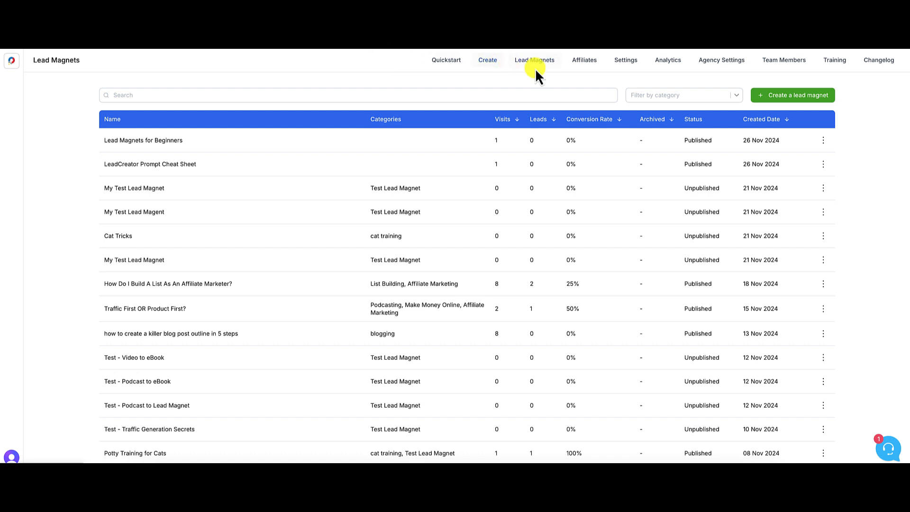
click(669, 62)
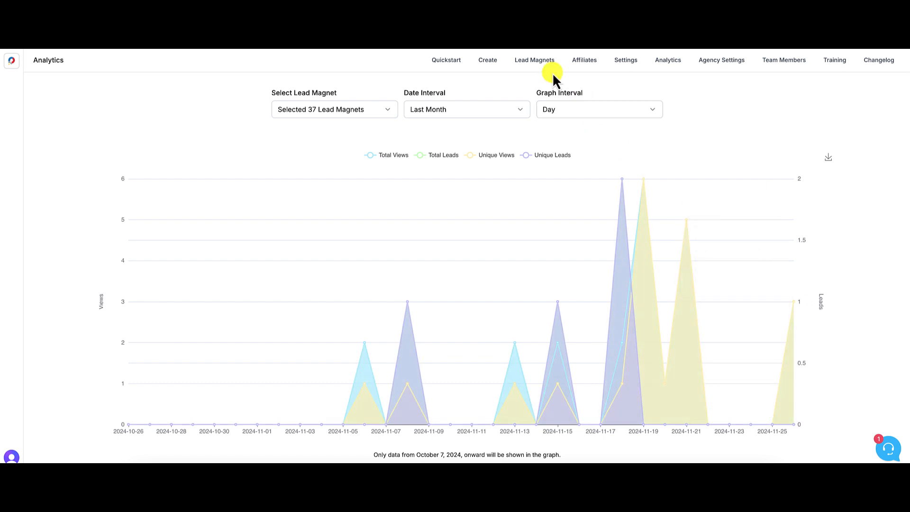
click(534, 64)
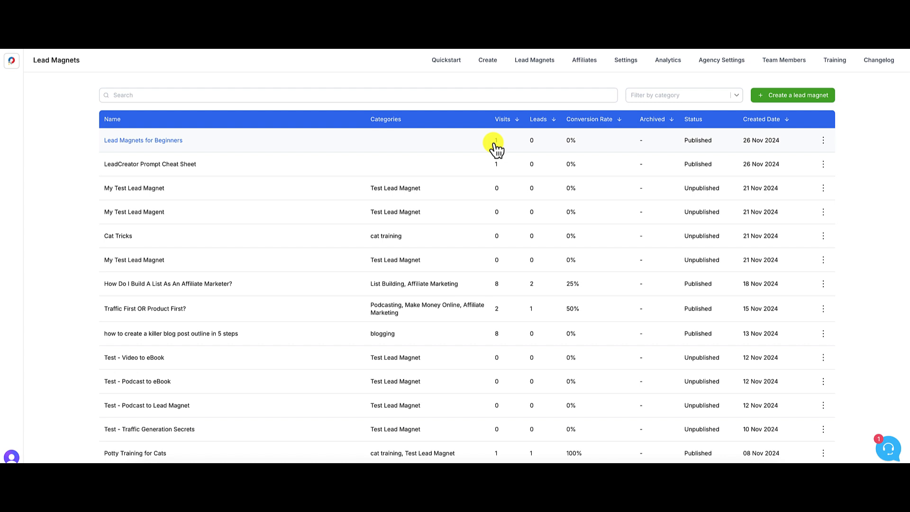
click(674, 61)
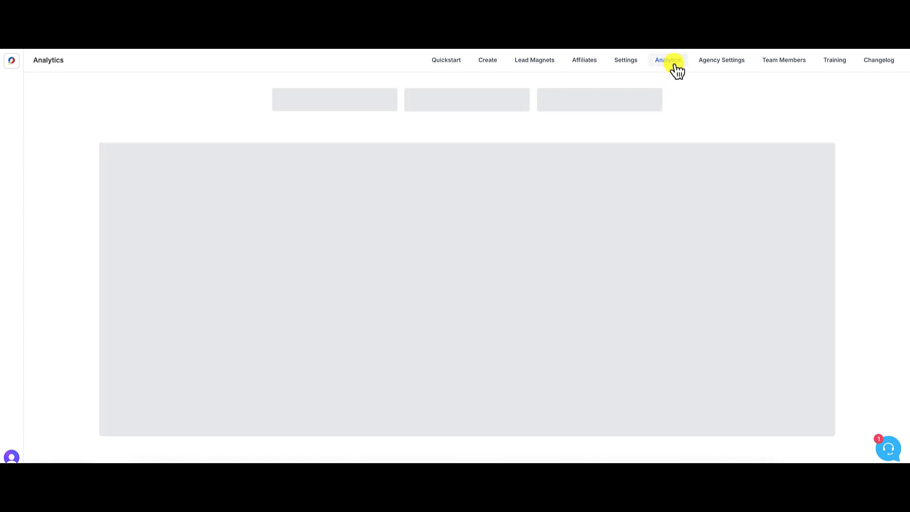